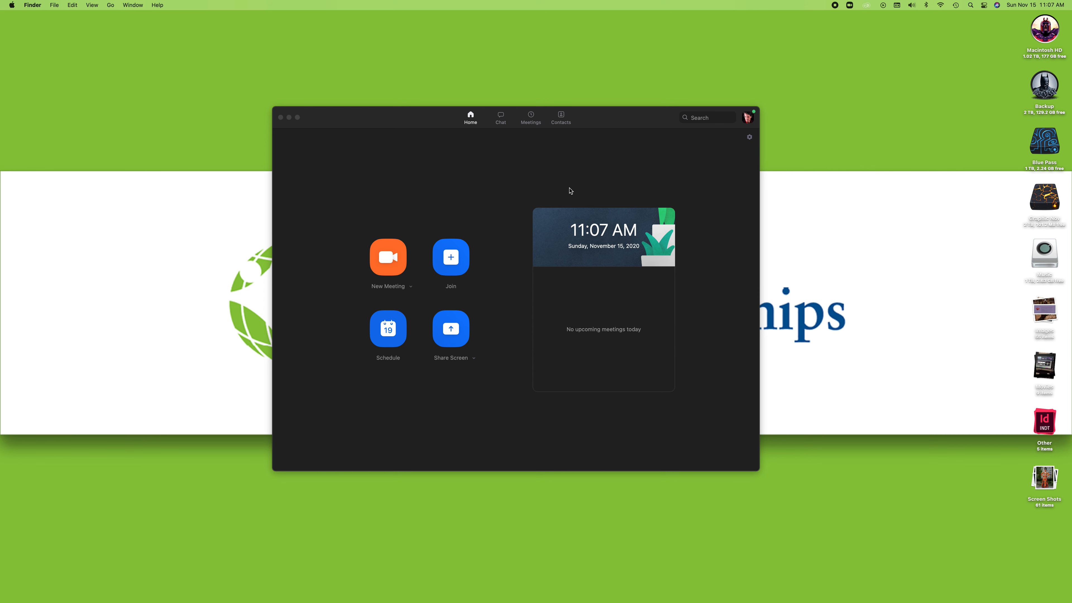
# Step: Check the Meetings page, return to Home and open the settings
pyautogui.click(531, 118)
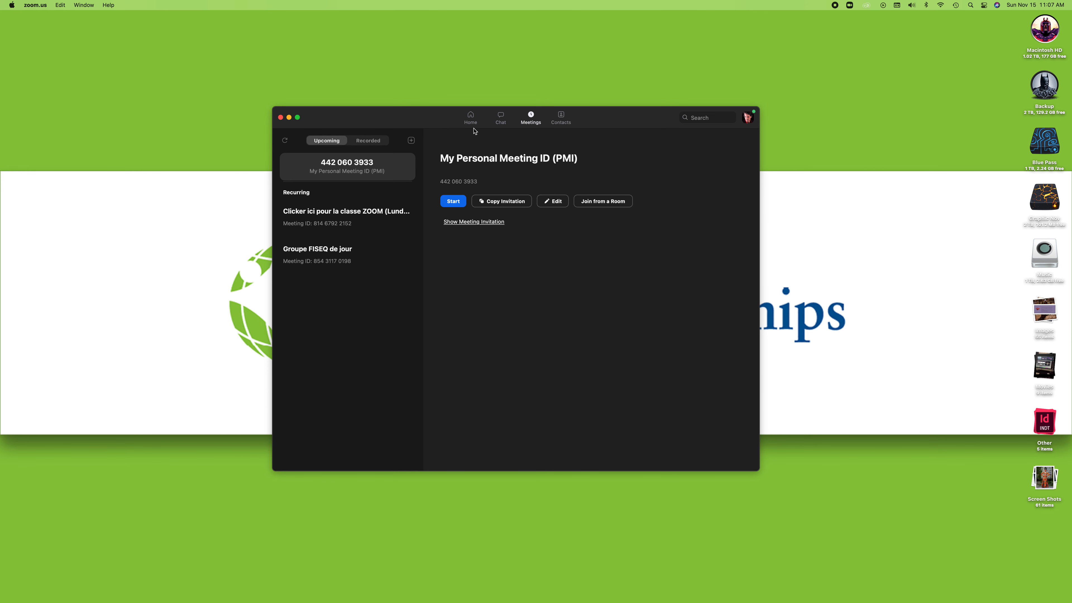
pyautogui.click(471, 118)
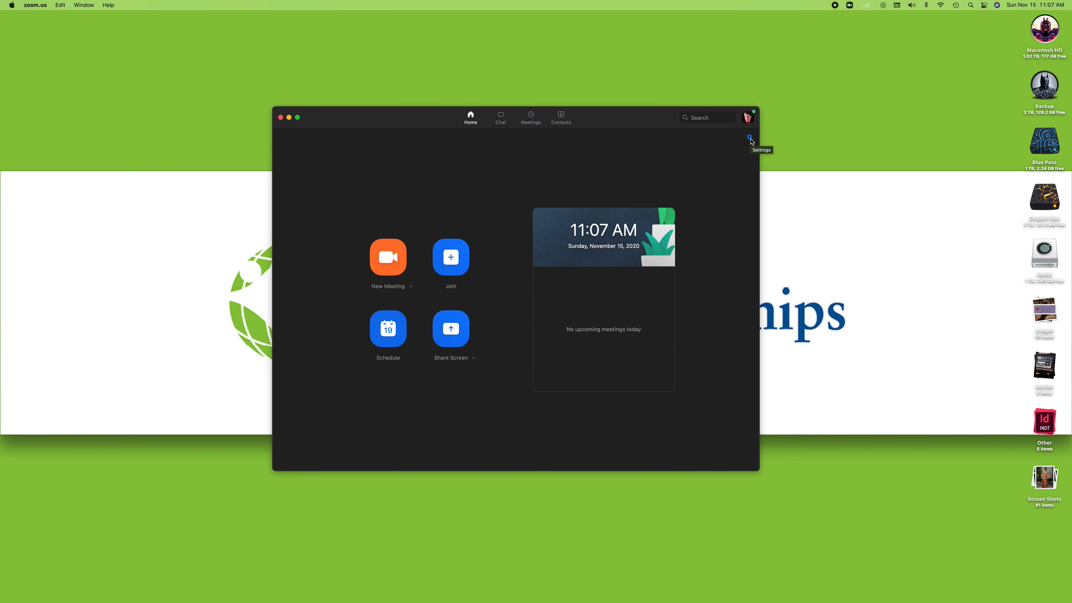
pyautogui.click(750, 140)
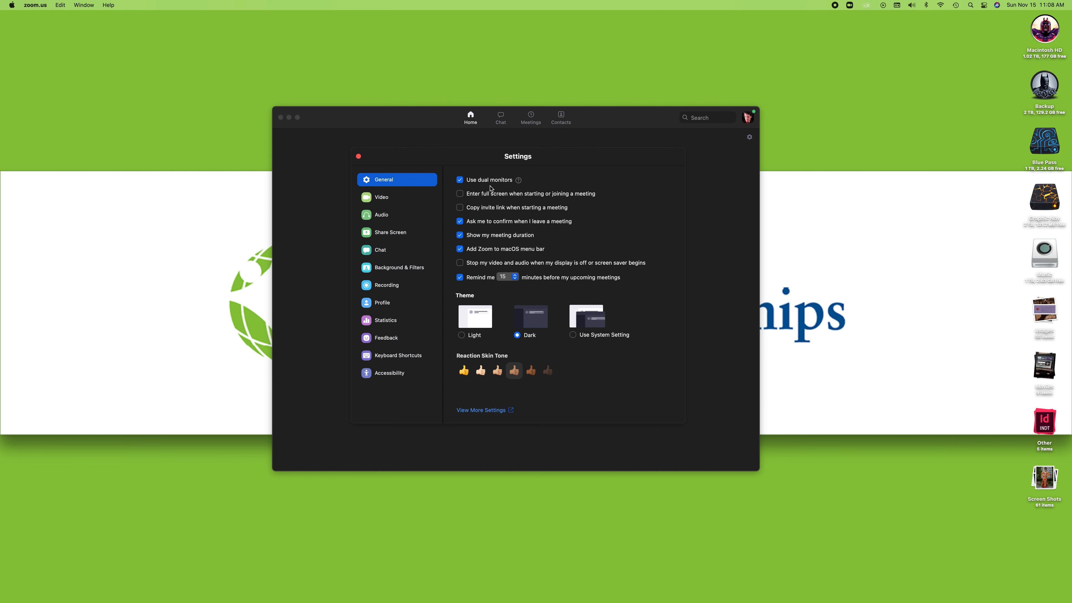
# Step: Try turning off Use dual monitors and switching to the Light theme, restoring both general settings
pyautogui.click(461, 181)
pyautogui.click(461, 182)
pyautogui.click(463, 335)
pyautogui.click(518, 335)
# Step: Open the video settings and review the camera choices and the My Video options
pyautogui.click(392, 200)
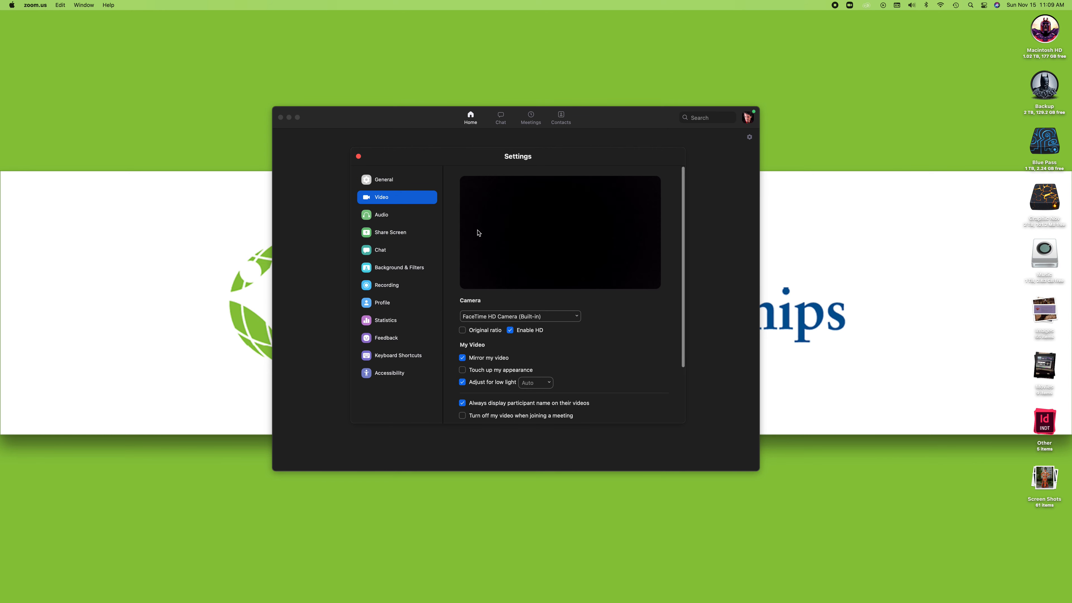
pyautogui.click(580, 317)
pyautogui.click(552, 304)
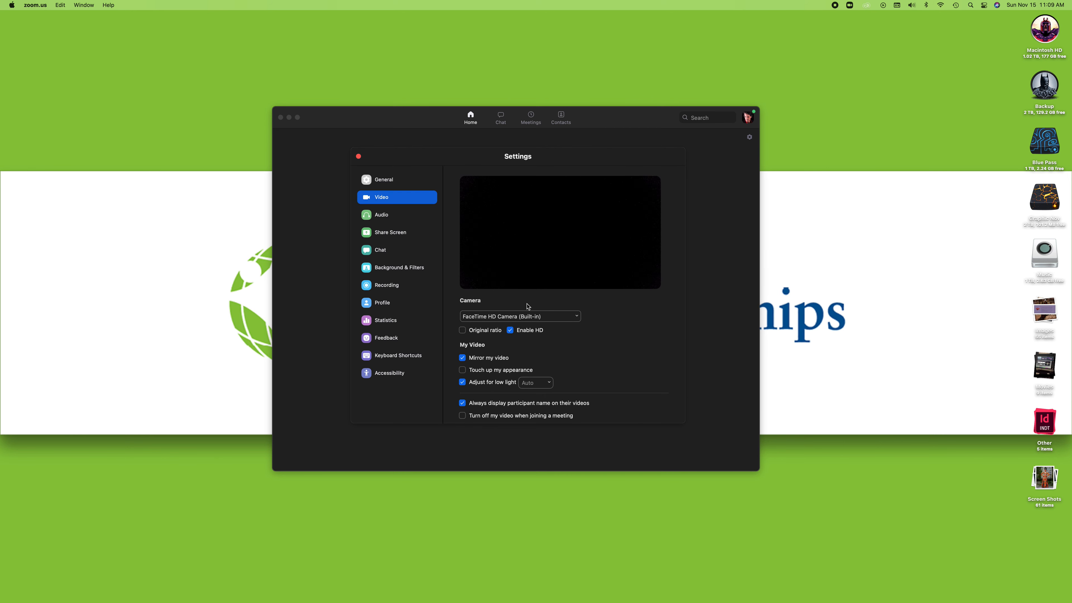
pyautogui.scroll(-1, 595, 313)
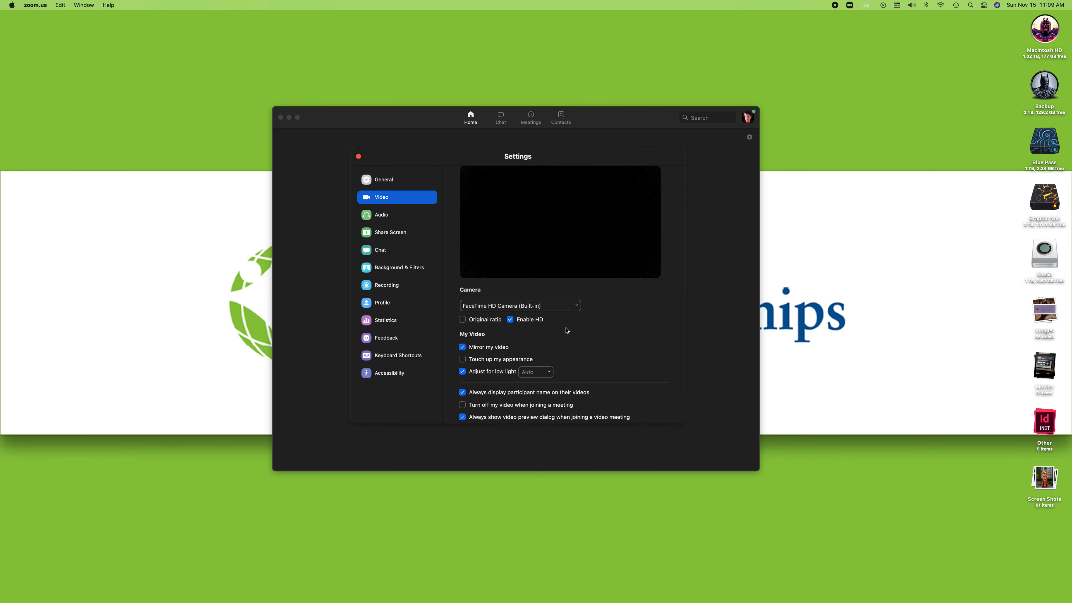
pyautogui.scroll(-1, 566, 332)
pyautogui.scroll(-3, 566, 330)
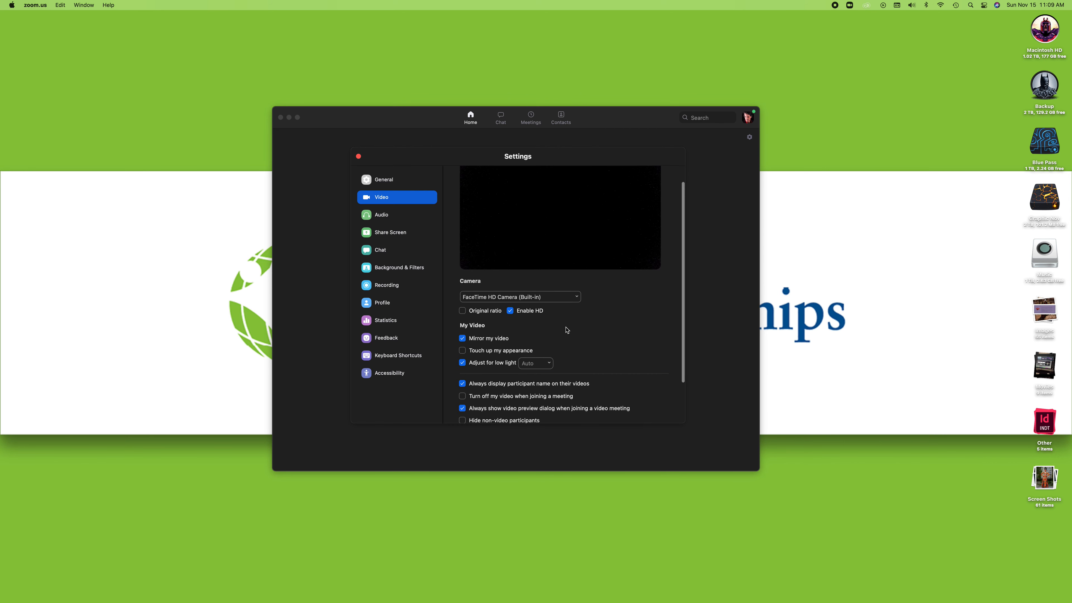
pyautogui.scroll(-1, 567, 330)
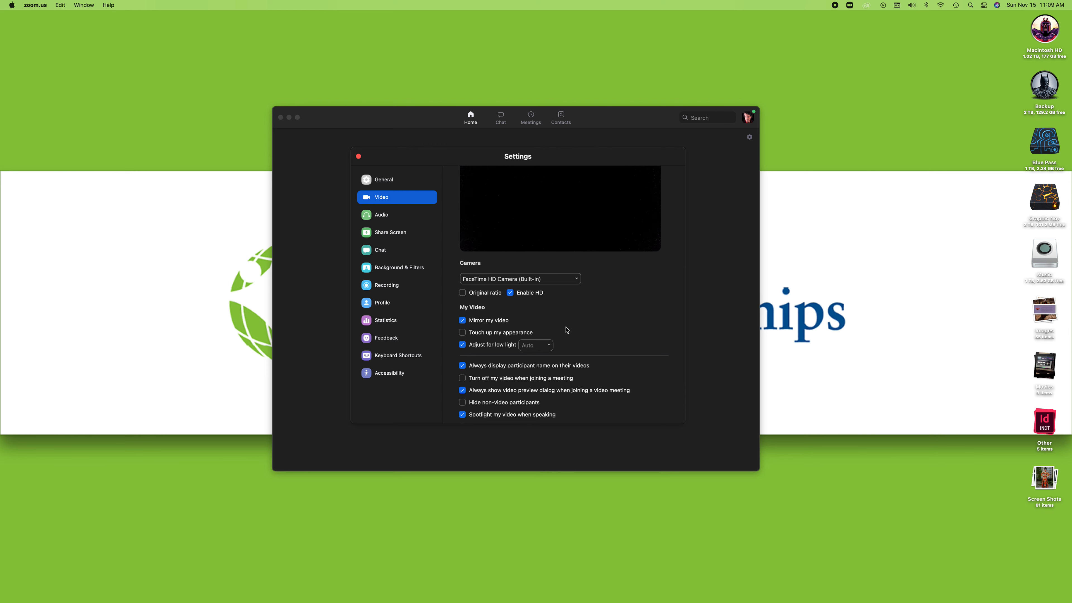
pyautogui.scroll(-5, 567, 330)
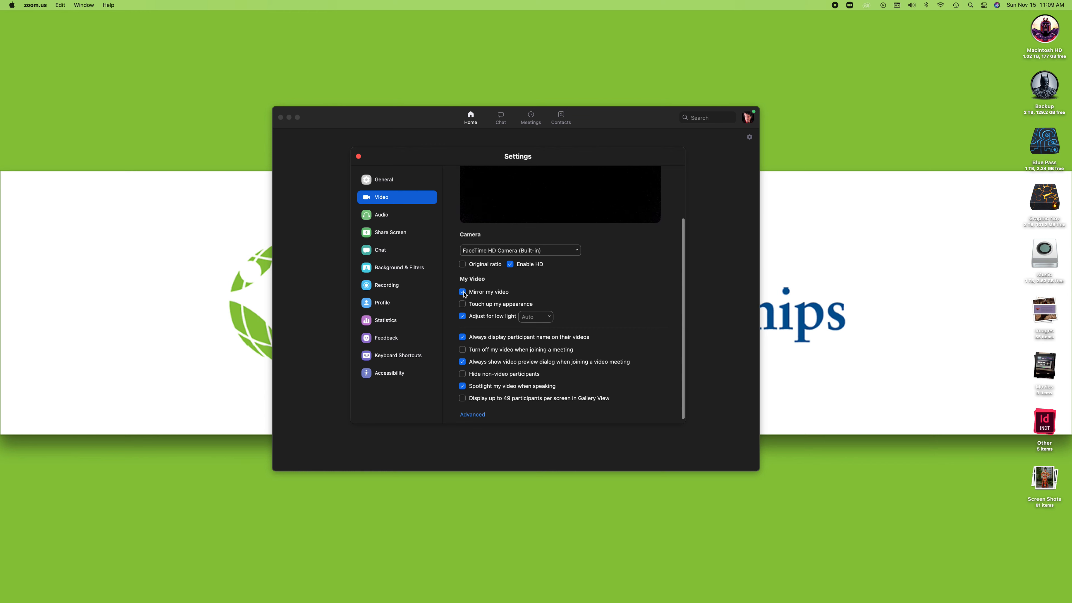
# Step: Enable Touch up my appearance in the video settings and set its strength slightly below the middle
pyautogui.scroll(-1, 480, 300)
pyautogui.click(463, 300)
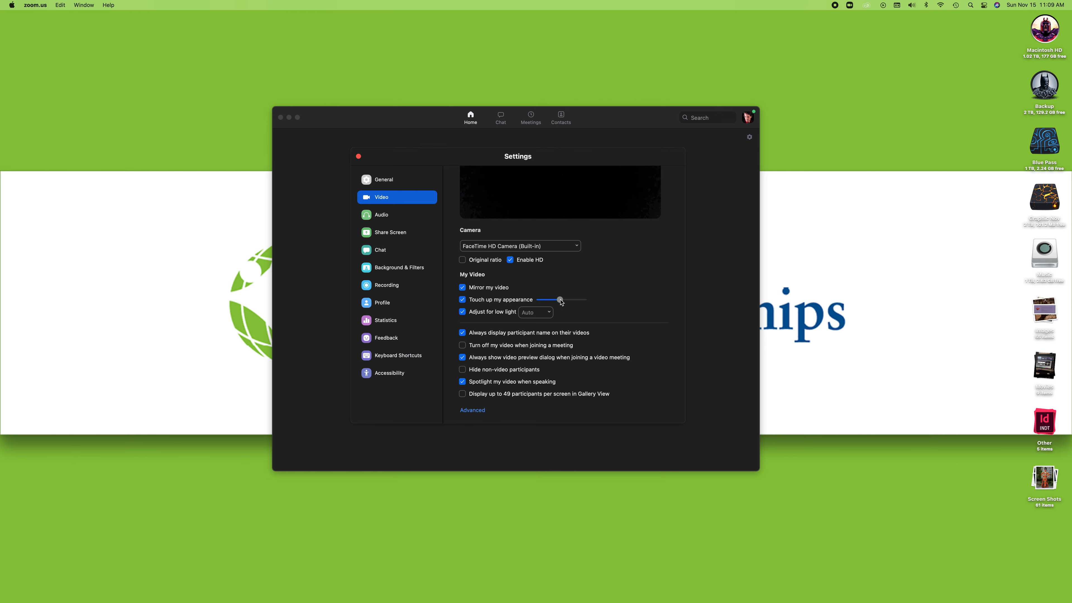
pyautogui.moveTo(561, 302)
pyautogui.mouseDown()
pyautogui.moveTo(537, 305)
pyautogui.moveTo(601, 303)
pyautogui.moveTo(558, 301)
pyautogui.mouseUp()
# Step: Try the Manual low-light adjustment with its brightness slider and return it to Auto
pyautogui.click(546, 316)
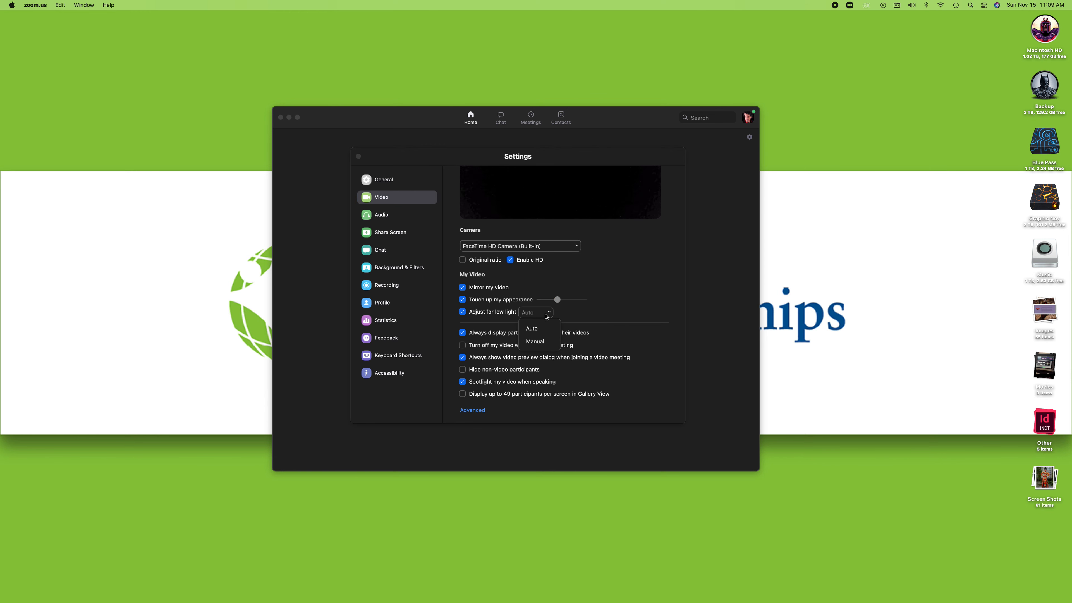
pyautogui.click(535, 341)
pyautogui.moveTo(577, 313)
pyautogui.mouseDown()
pyautogui.moveTo(600, 315)
pyautogui.moveTo(565, 315)
pyautogui.moveTo(577, 316)
pyautogui.mouseUp()
pyautogui.click(545, 312)
pyautogui.click(538, 331)
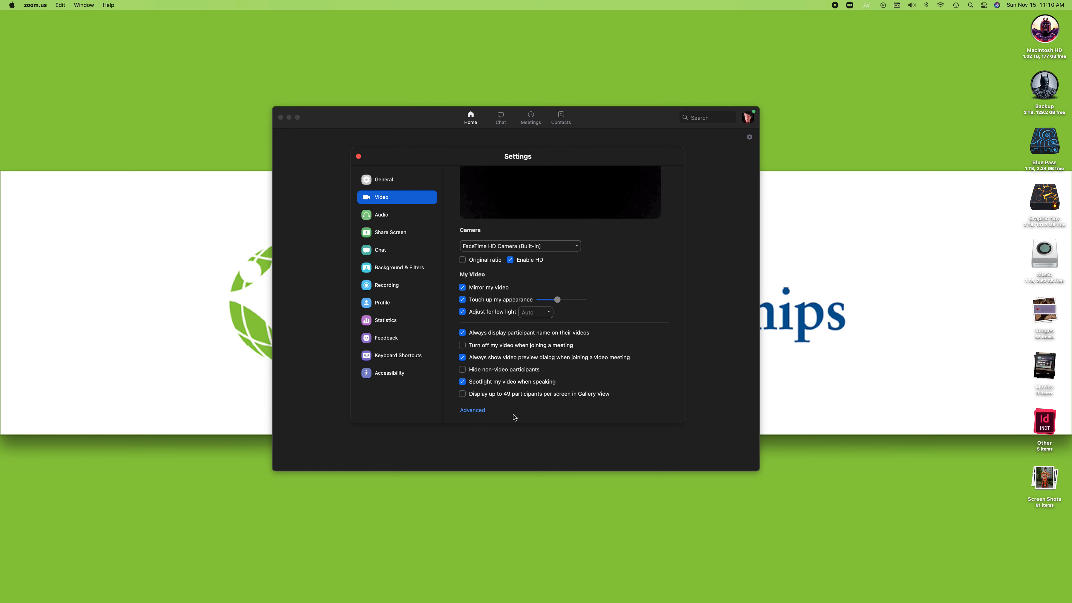
# Step: Examine the advanced video options and open the audio settings
pyautogui.click(476, 412)
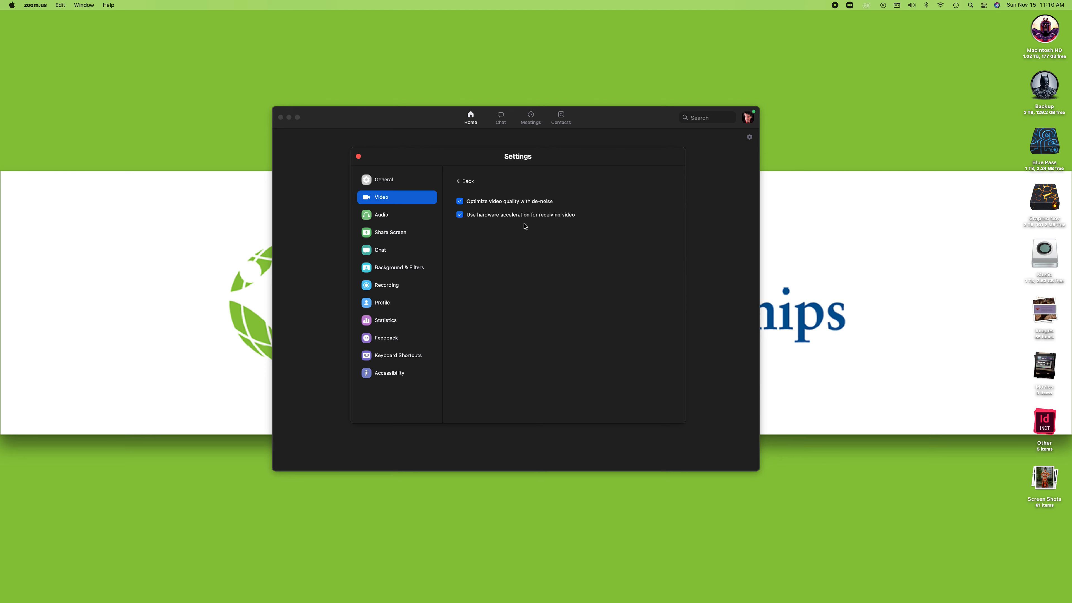
pyautogui.click(464, 182)
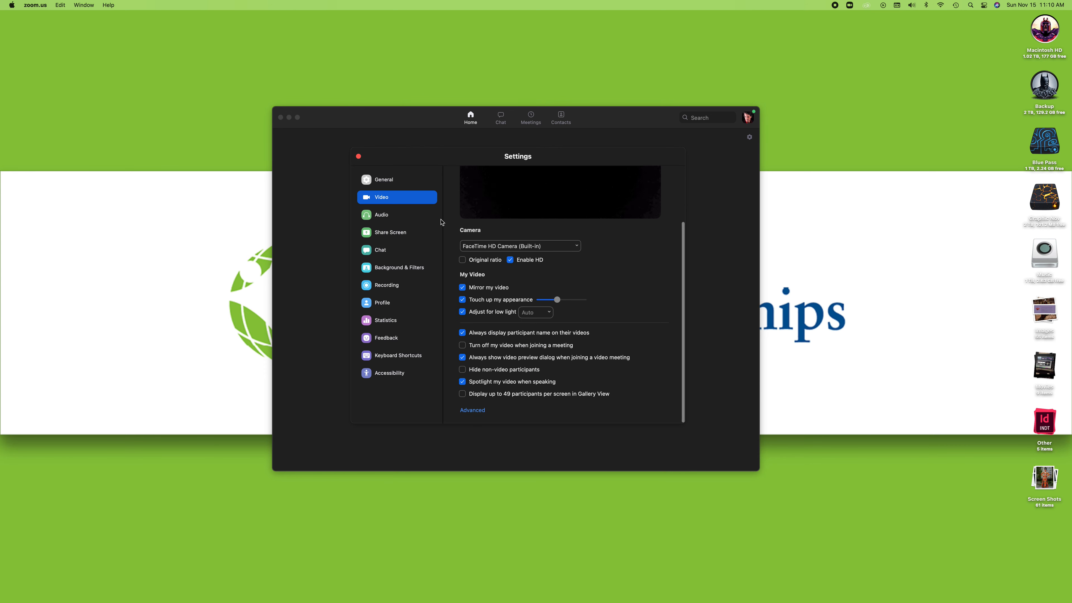
pyautogui.click(381, 216)
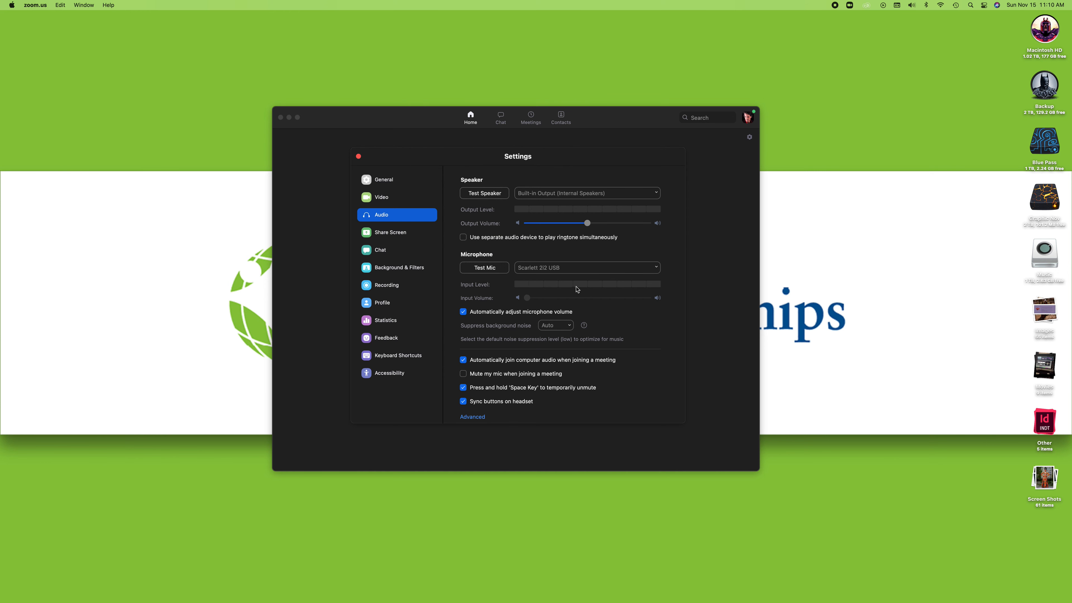
# Step: Review the available microphone and speaker devices in the audio settings without changing either selection
pyautogui.click(529, 300)
pyautogui.click(580, 270)
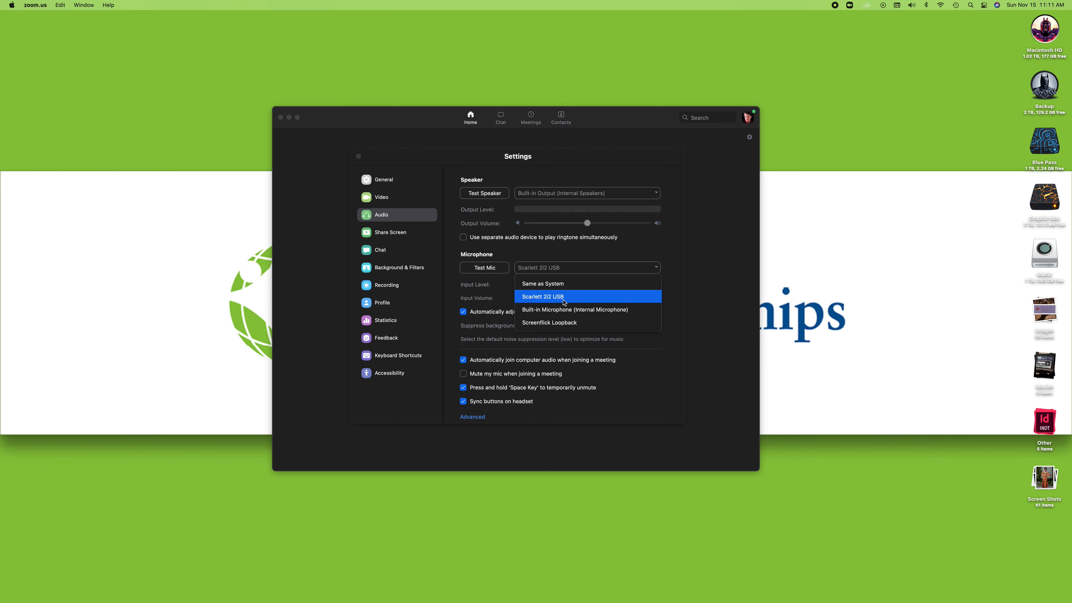
pyautogui.click(551, 315)
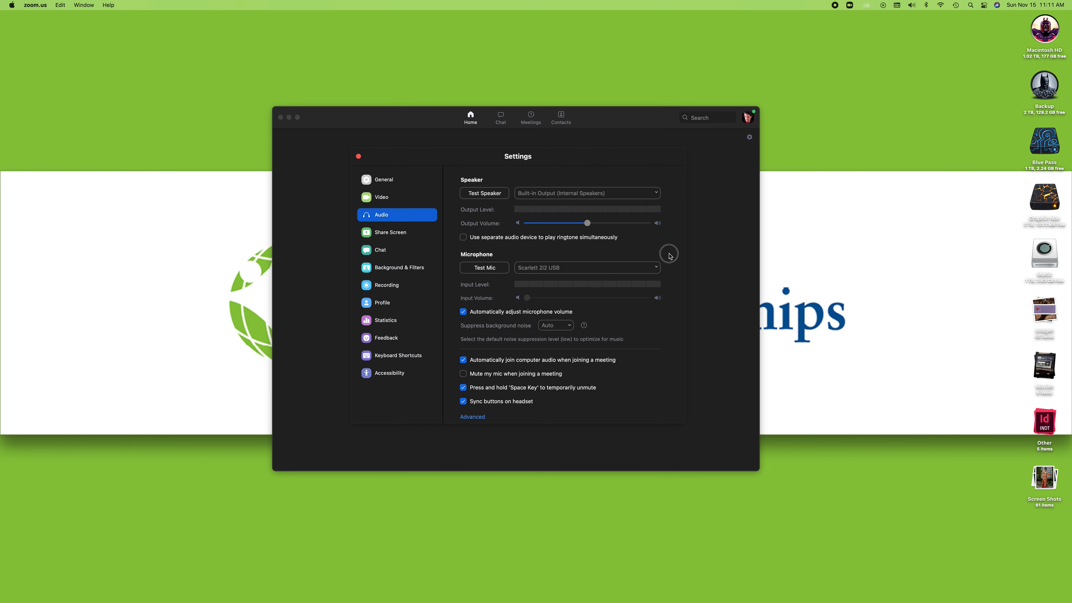
pyautogui.click(570, 197)
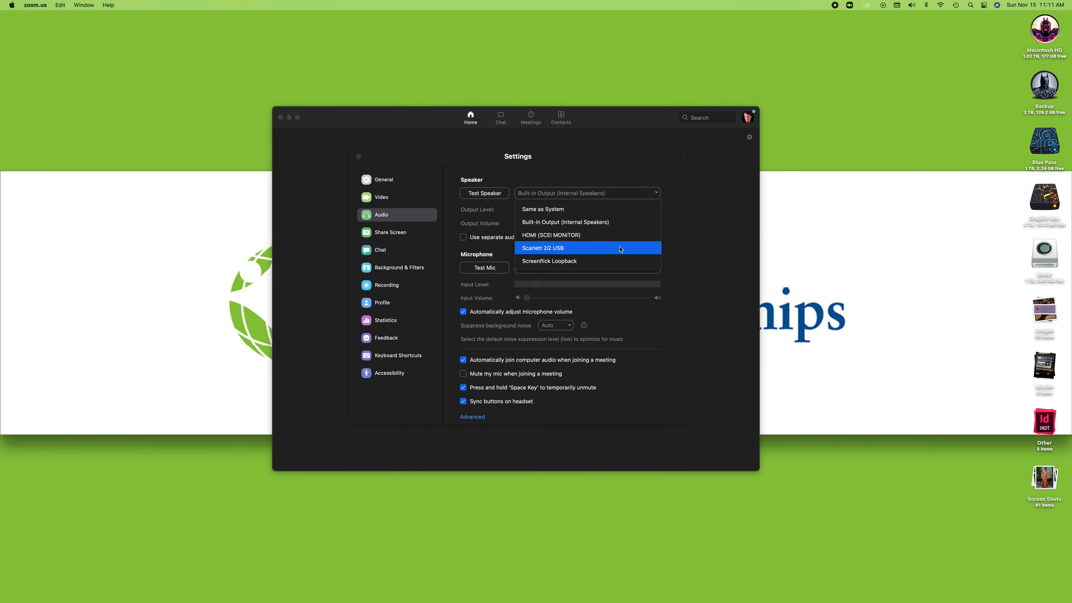
pyautogui.click(682, 243)
# Step: Review the remaining audio settings and the advanced echo cancellation and original sound options
pyautogui.scroll(-2, 651, 322)
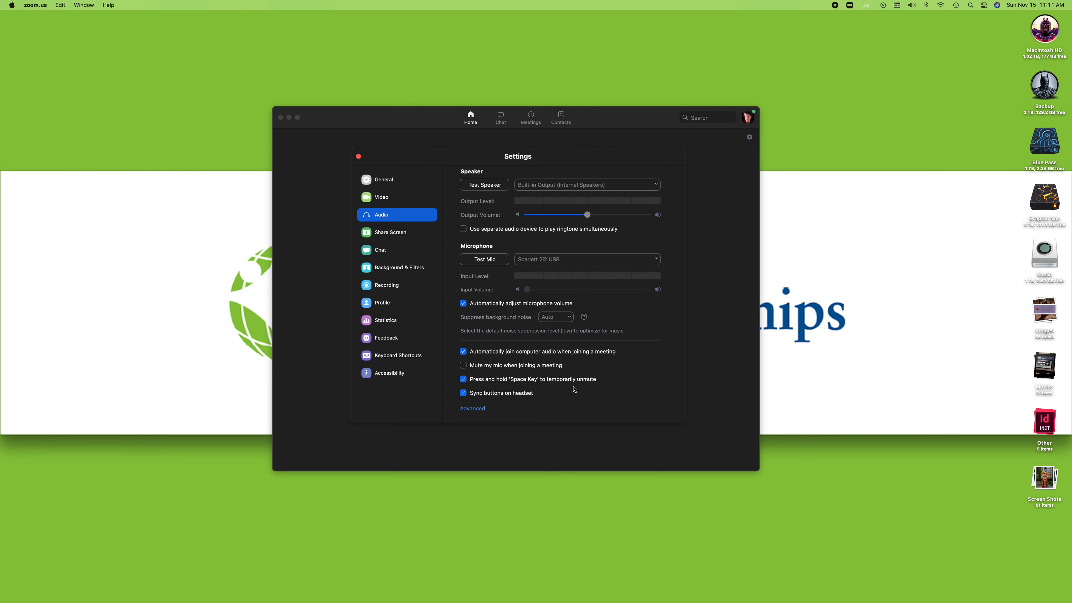
pyautogui.click(472, 409)
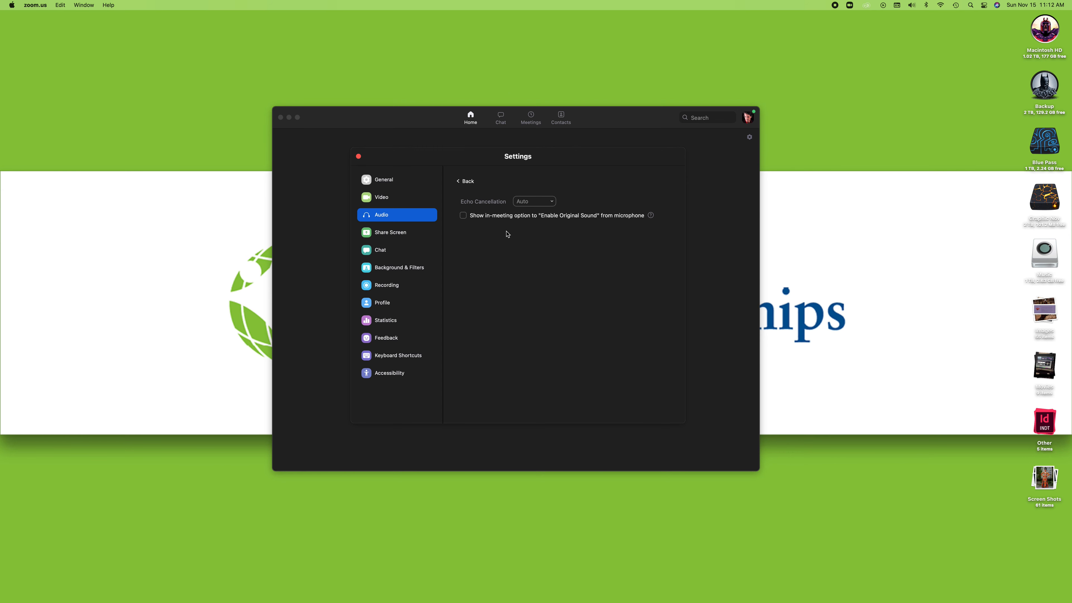
pyautogui.click(465, 184)
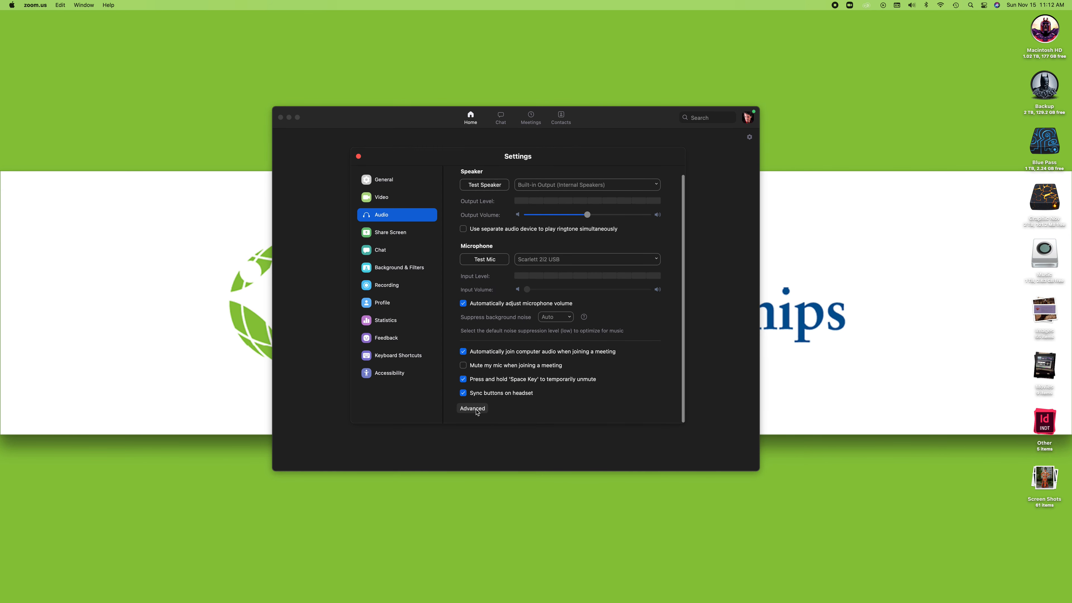
# Step: Review the screen sharing settings, including the advanced frame rate, border and capture mode options
pyautogui.click(382, 236)
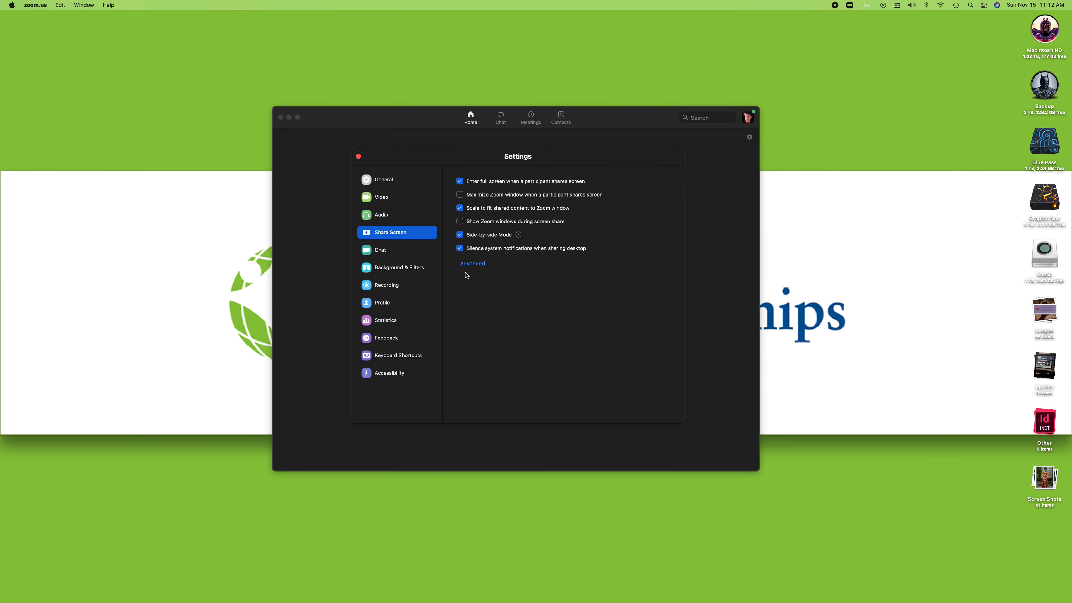
pyautogui.click(470, 264)
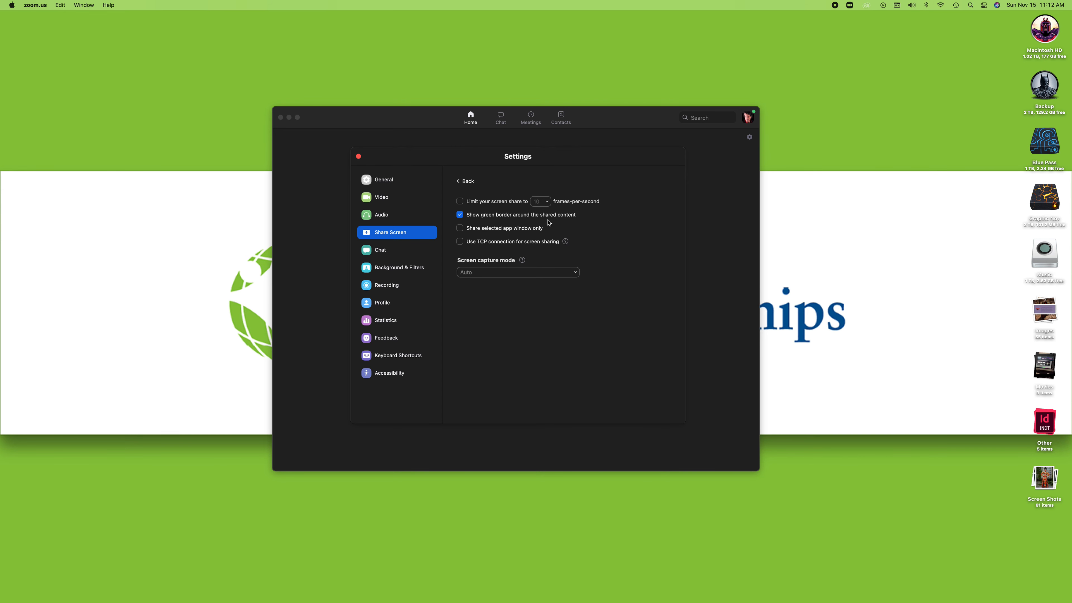
pyautogui.click(467, 181)
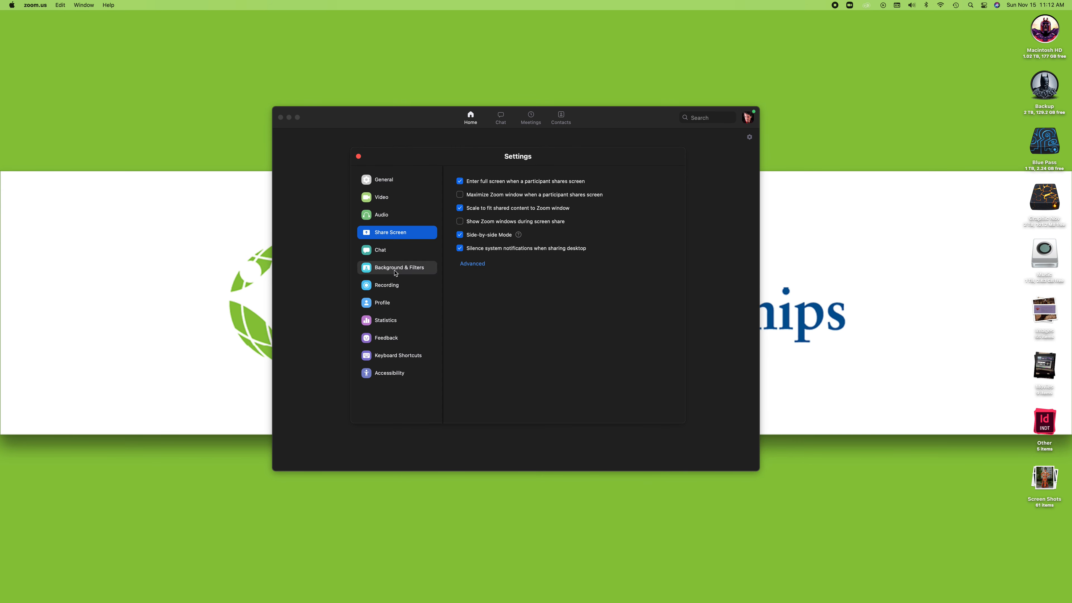
# Step: Look through the chat settings, covering the unread message, push notification and message sound options
pyautogui.click(382, 251)
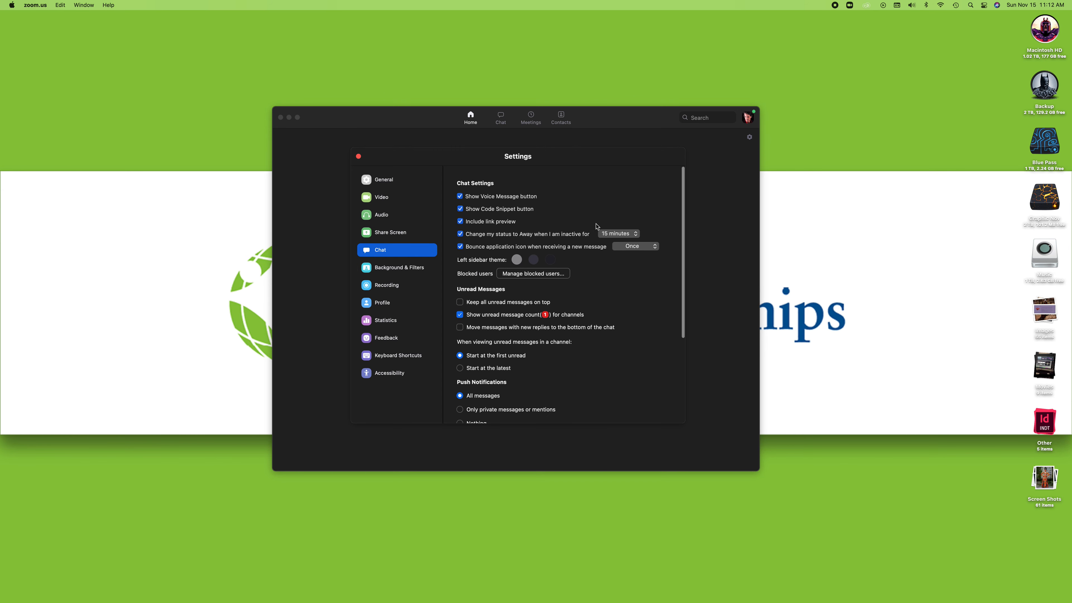
pyautogui.scroll(-2, 600, 315)
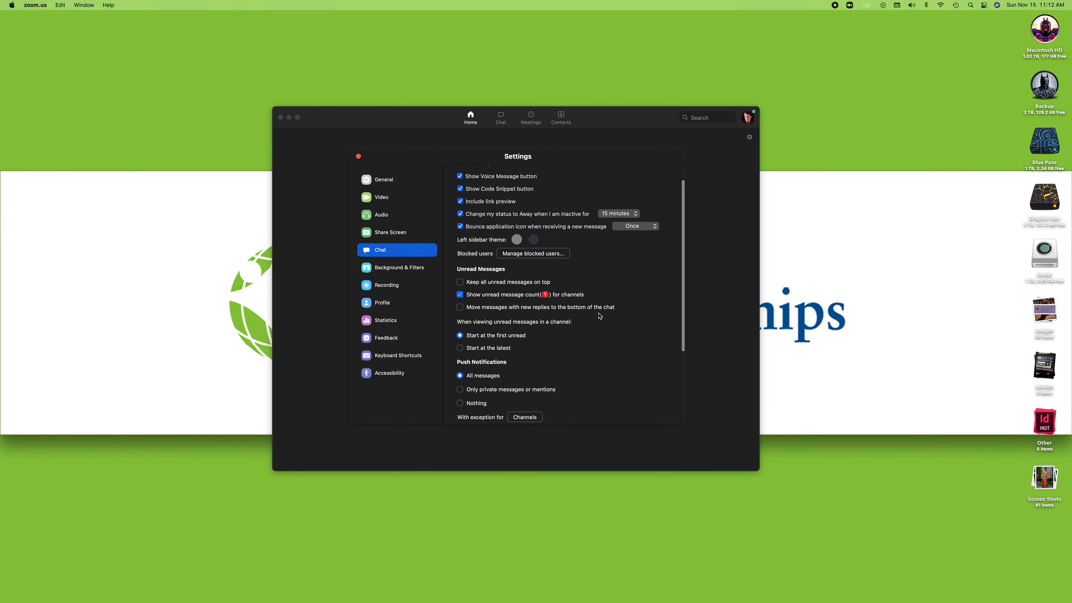
pyautogui.scroll(-1, 599, 316)
pyautogui.scroll(-4, 599, 316)
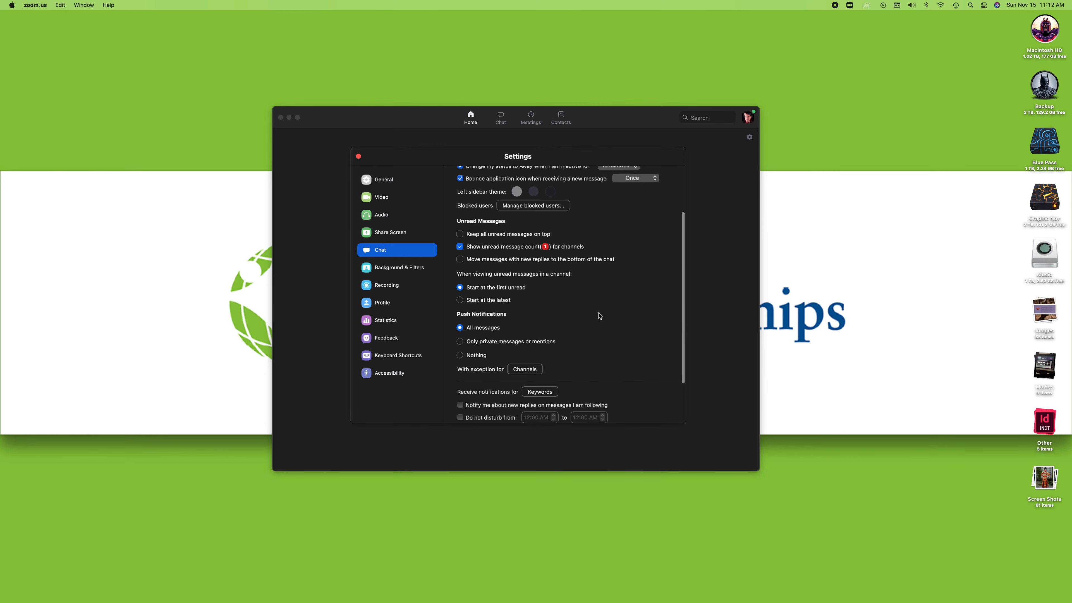
pyautogui.scroll(-4, 599, 315)
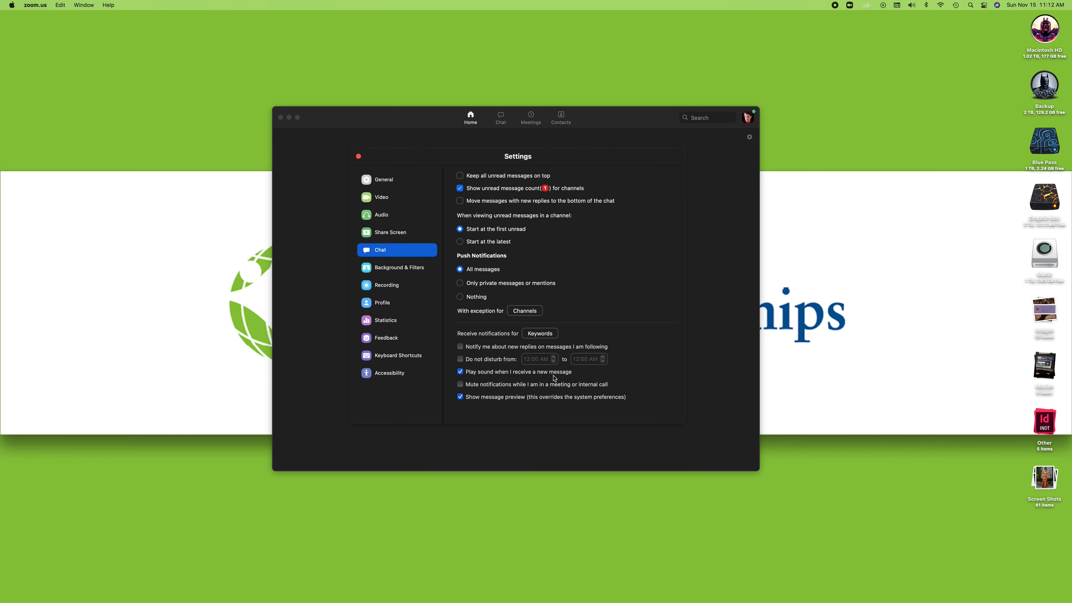
pyautogui.scroll(5, 567, 358)
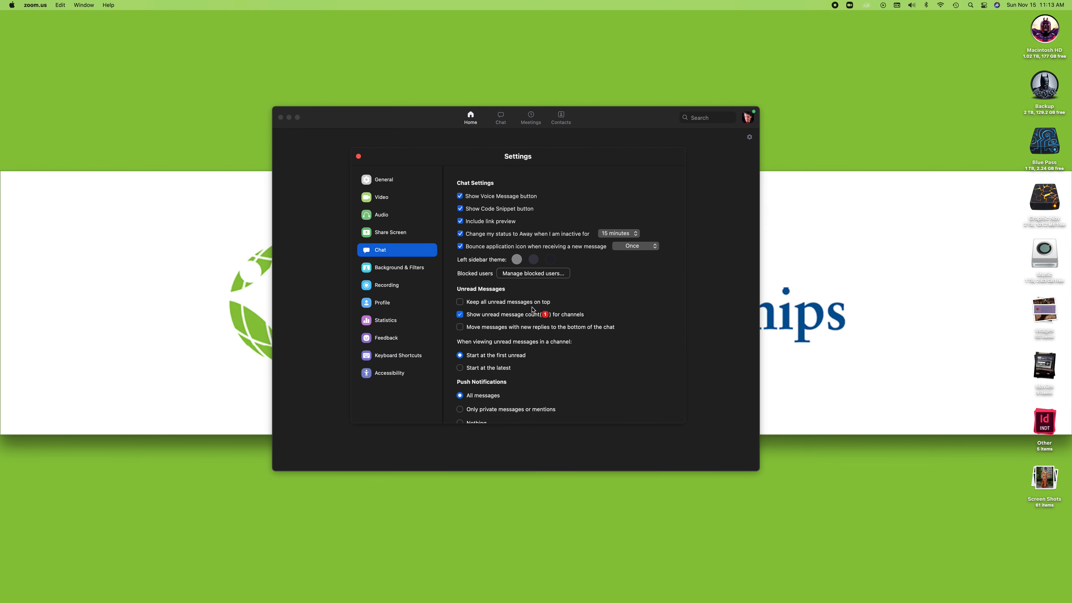
pyautogui.scroll(-1, 527, 311)
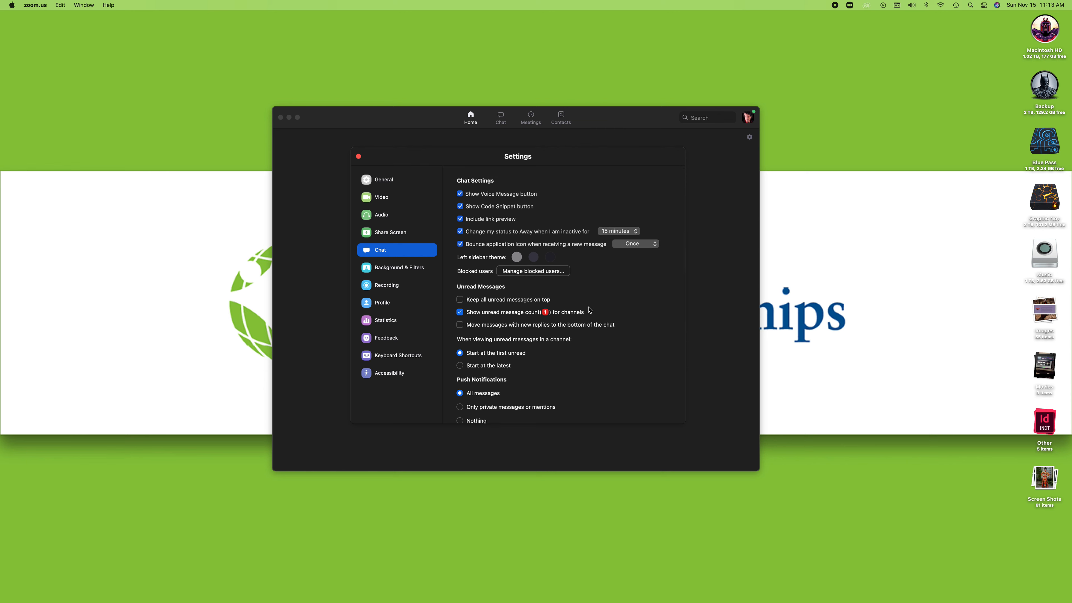
pyautogui.scroll(-10, 590, 310)
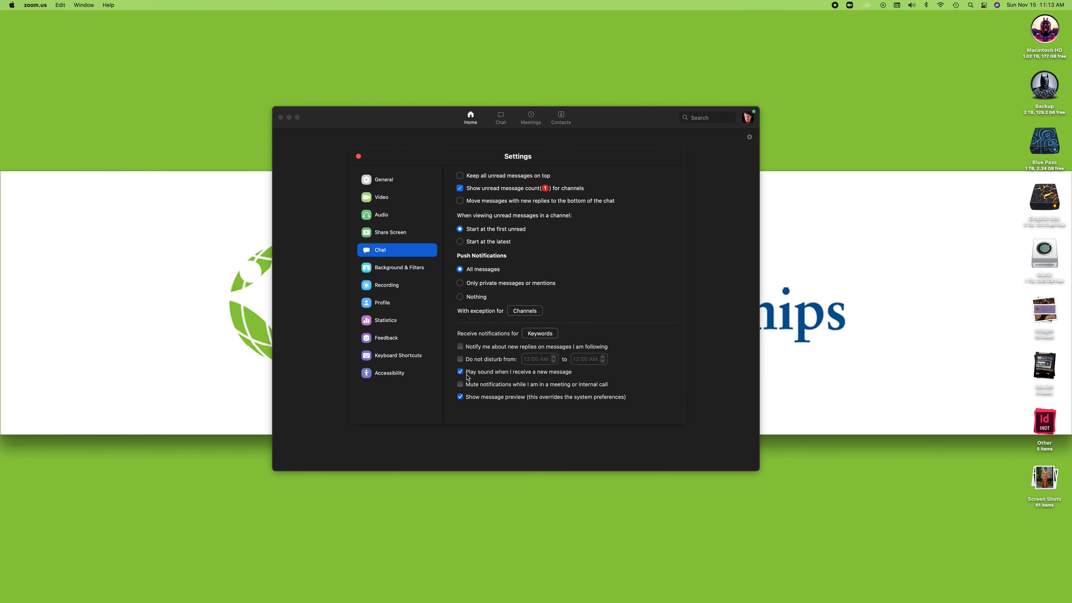
pyautogui.scroll(3, 495, 380)
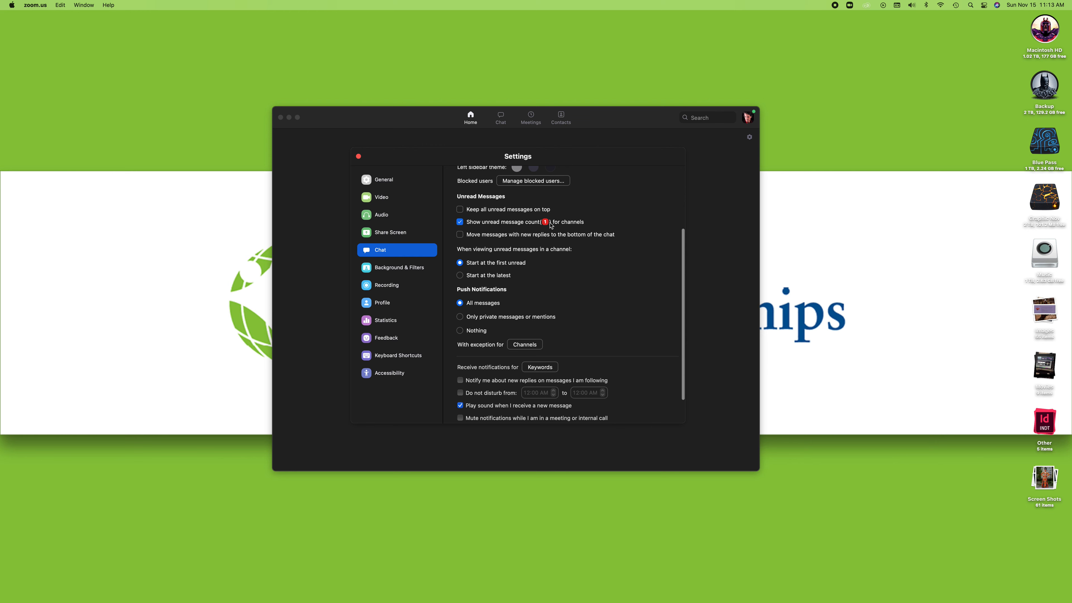
pyautogui.scroll(1, 587, 289)
pyautogui.scroll(1, 587, 290)
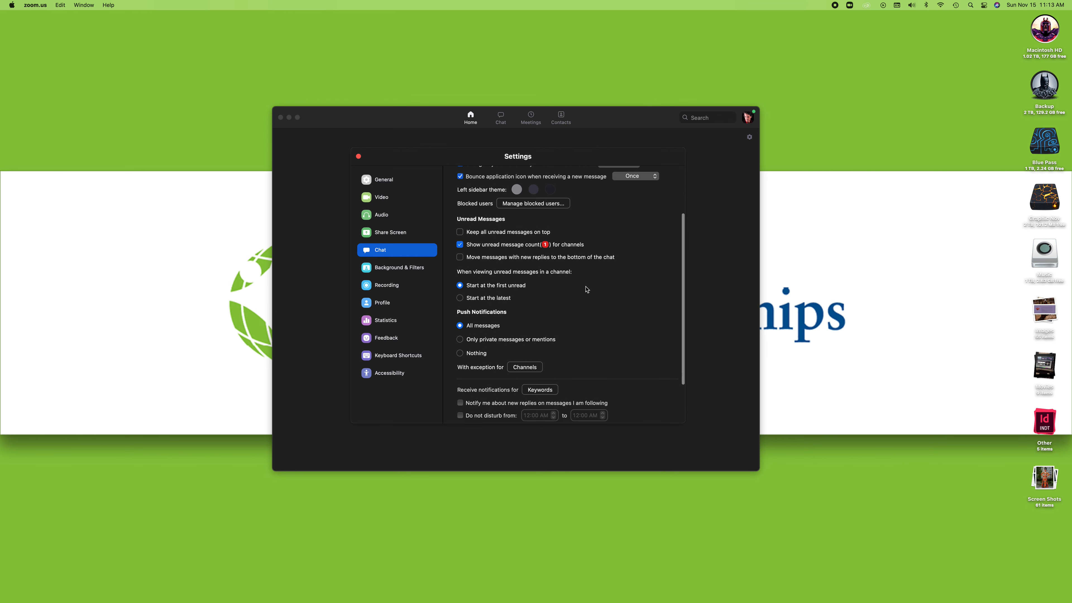
# Step: View the virtual backgrounds in the background settings and switch to the available video filters
pyautogui.click(391, 269)
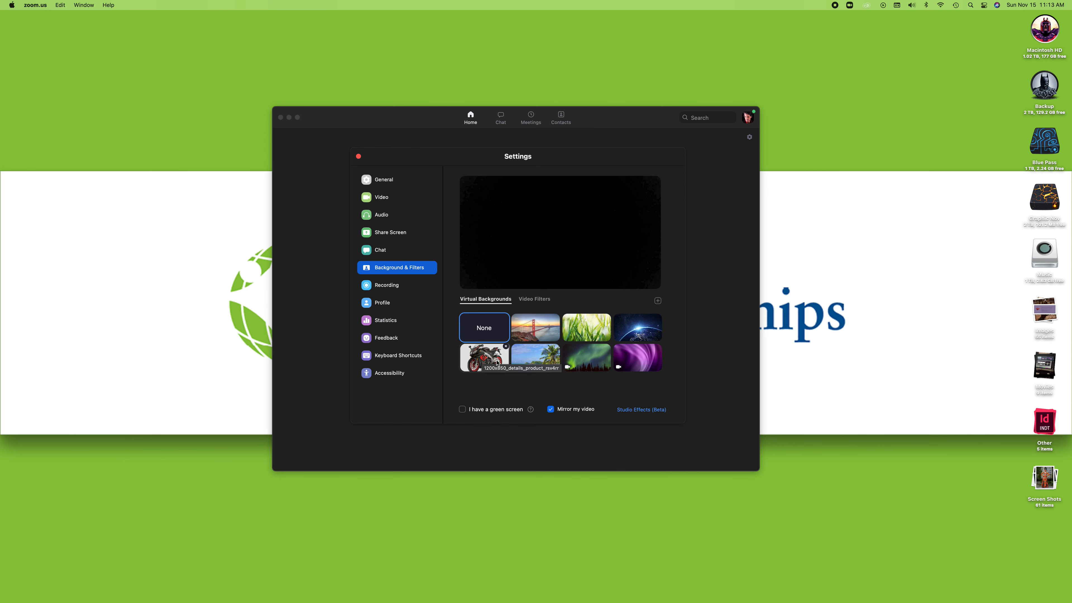
pyautogui.click(542, 299)
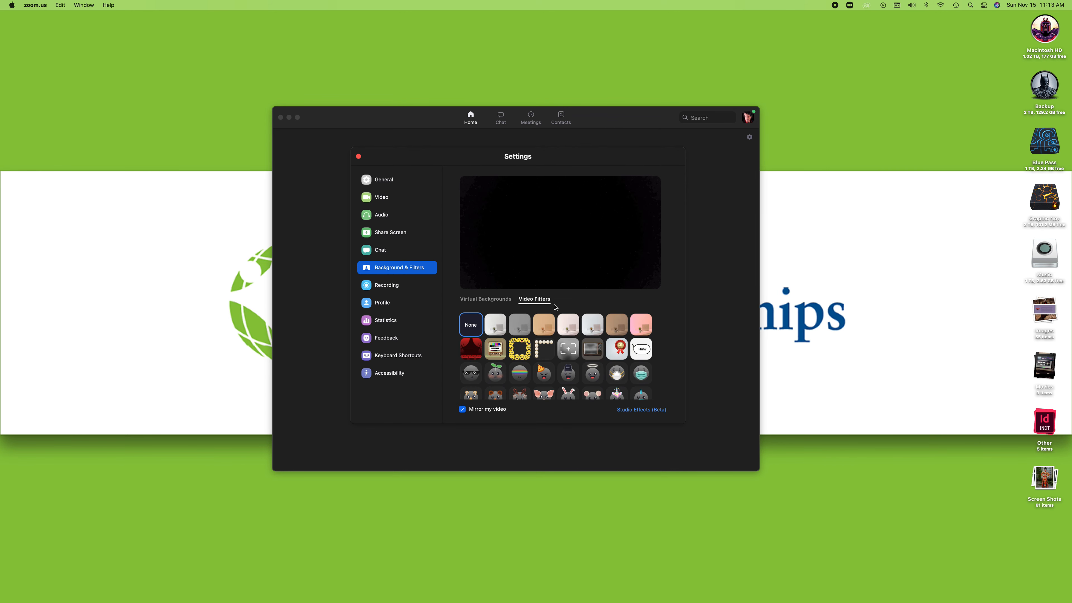
# Step: Browse the available video filters and open the Studio Effects options for eyebrows, facial hair and lip color
pyautogui.scroll(-2, 557, 363)
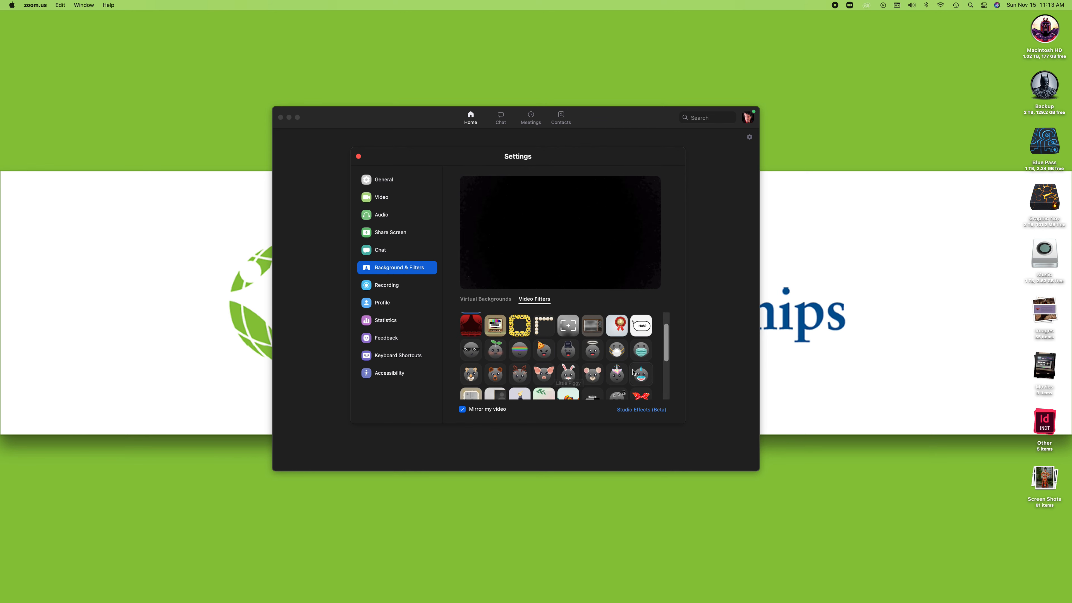
pyautogui.scroll(-3, 655, 369)
pyautogui.scroll(5, 656, 369)
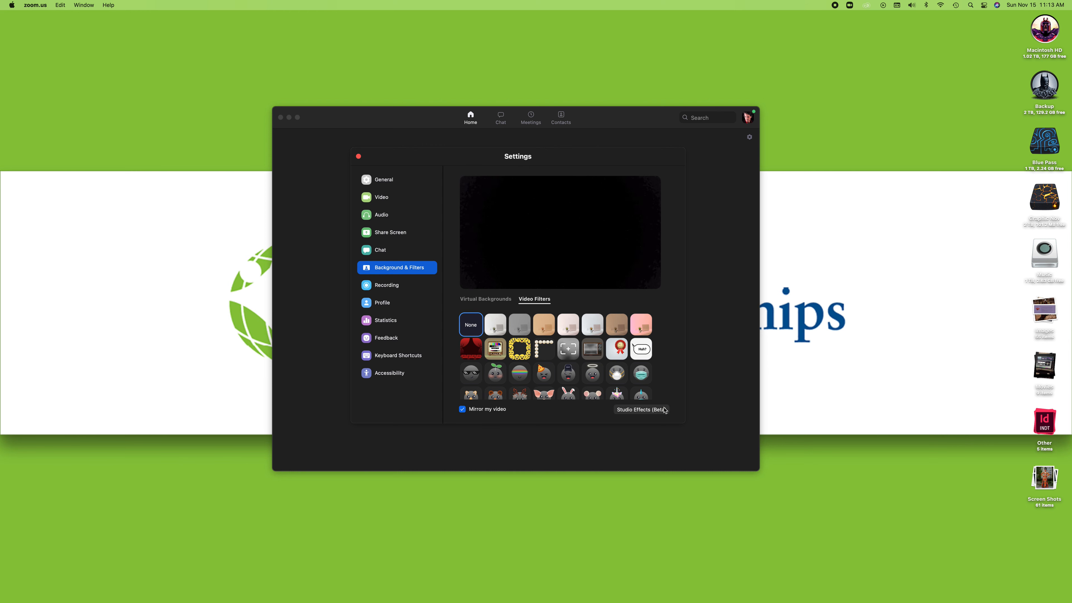
pyautogui.click(642, 410)
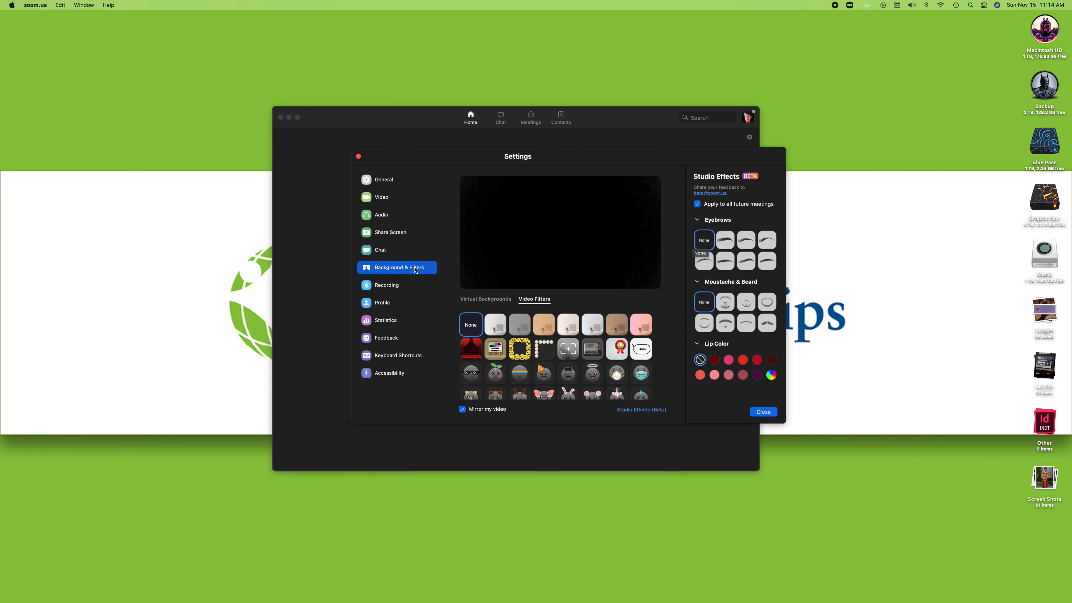
# Step: Review the recording settings, switching the option to choose a save location after the meeting ends on and off again
pyautogui.click(391, 286)
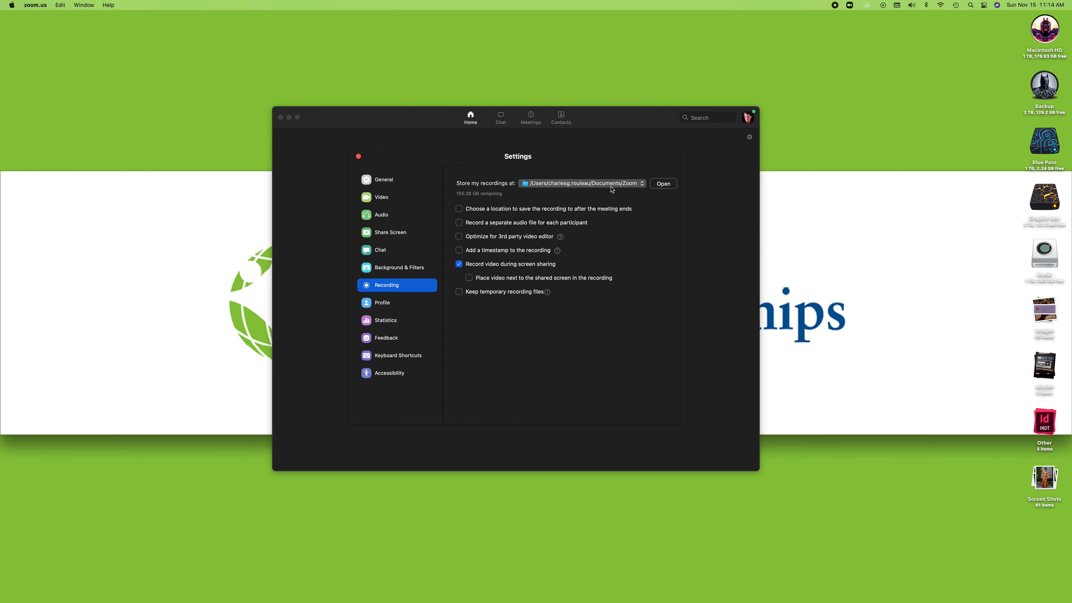
pyautogui.click(460, 209)
pyautogui.click(461, 209)
# Step: View the profile page and the audio, video, screen sharing and overall statistics
pyautogui.click(394, 302)
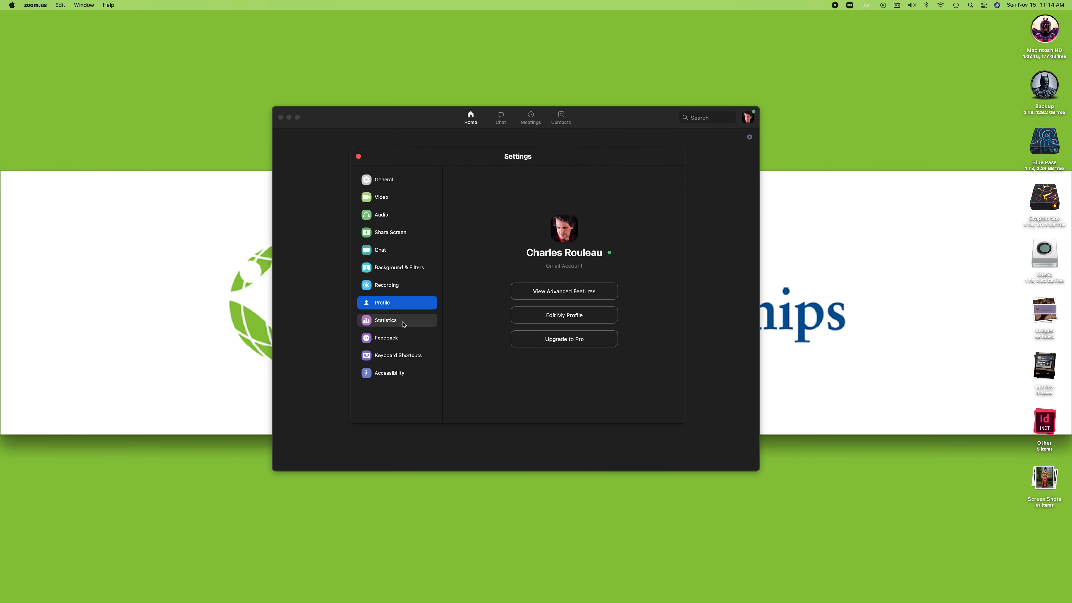
pyautogui.click(387, 324)
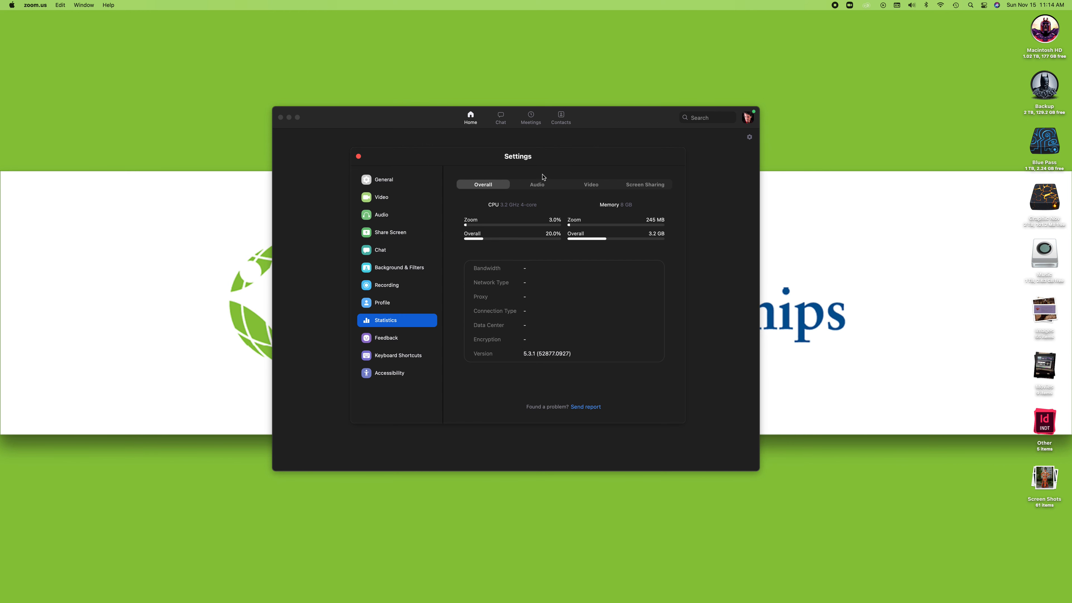
pyautogui.click(542, 184)
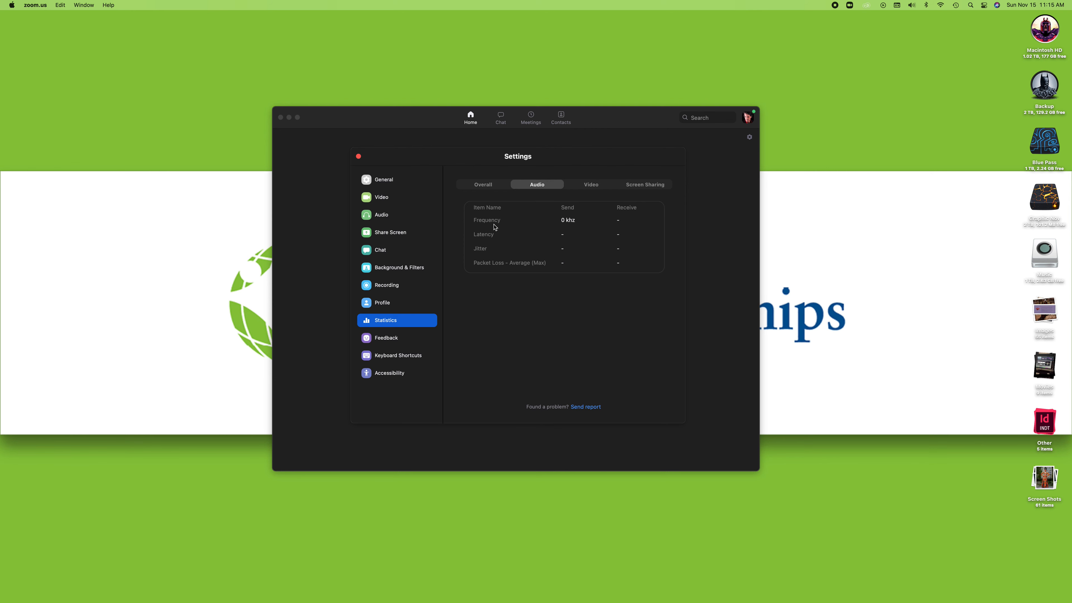
pyautogui.click(588, 186)
pyautogui.click(654, 188)
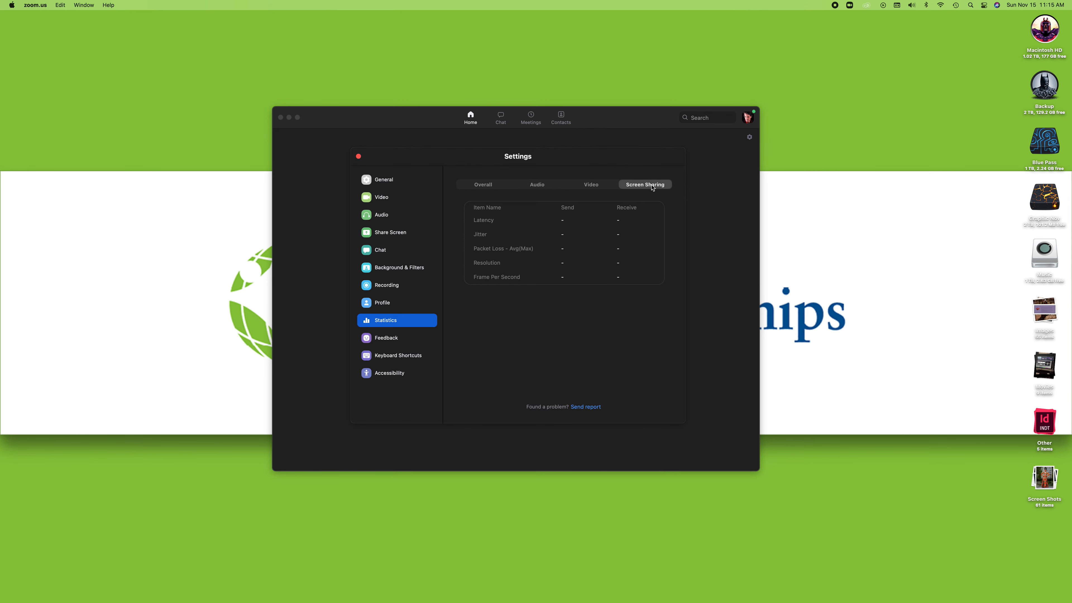
pyautogui.click(479, 191)
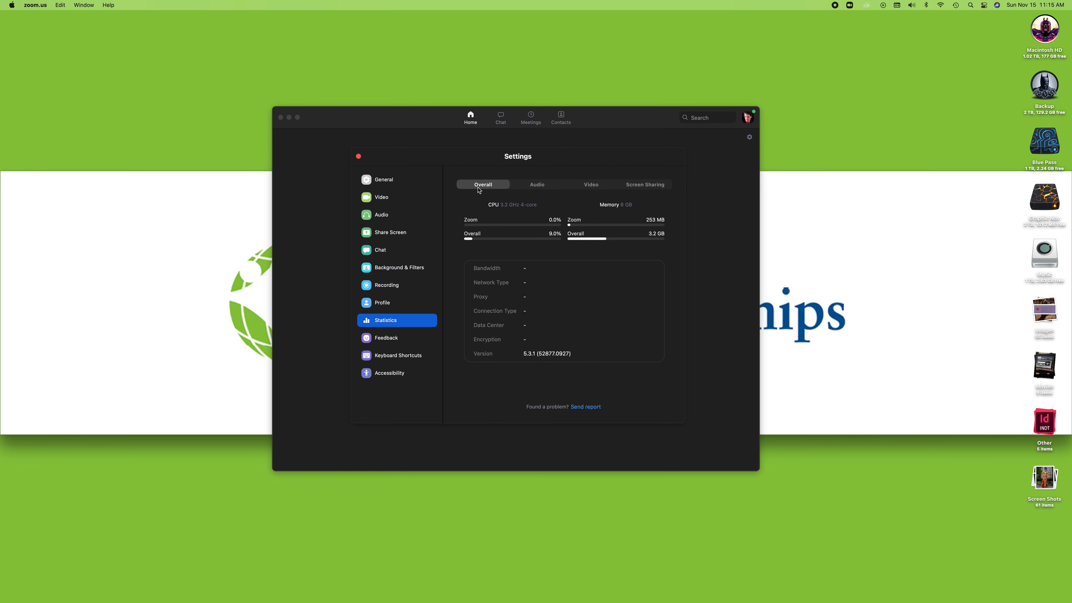
# Step: View the feedback form and look through the list of meeting keyboard shortcuts
pyautogui.click(377, 342)
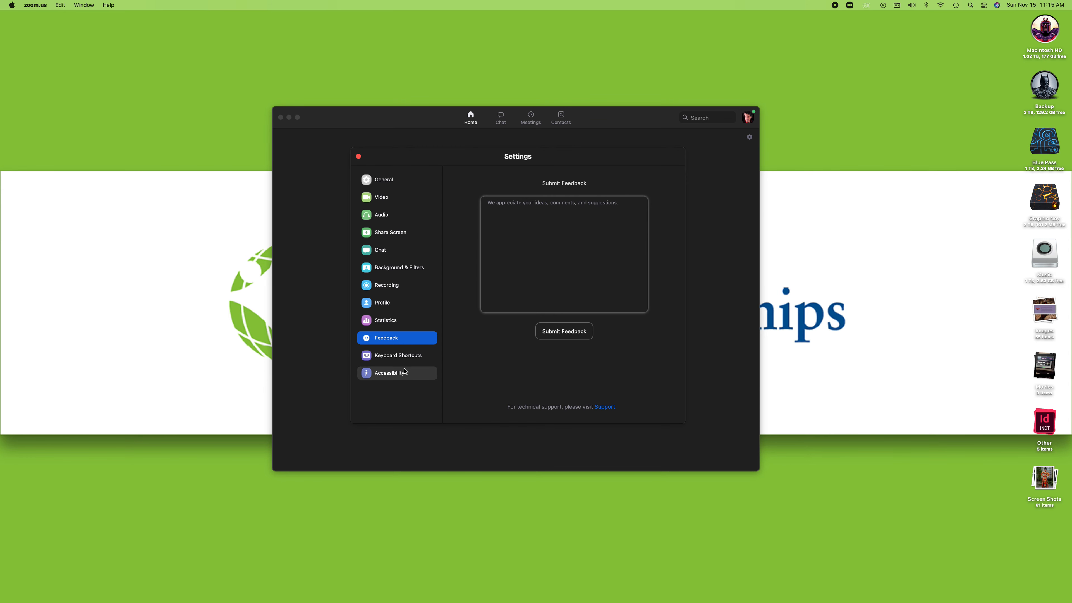
pyautogui.click(400, 358)
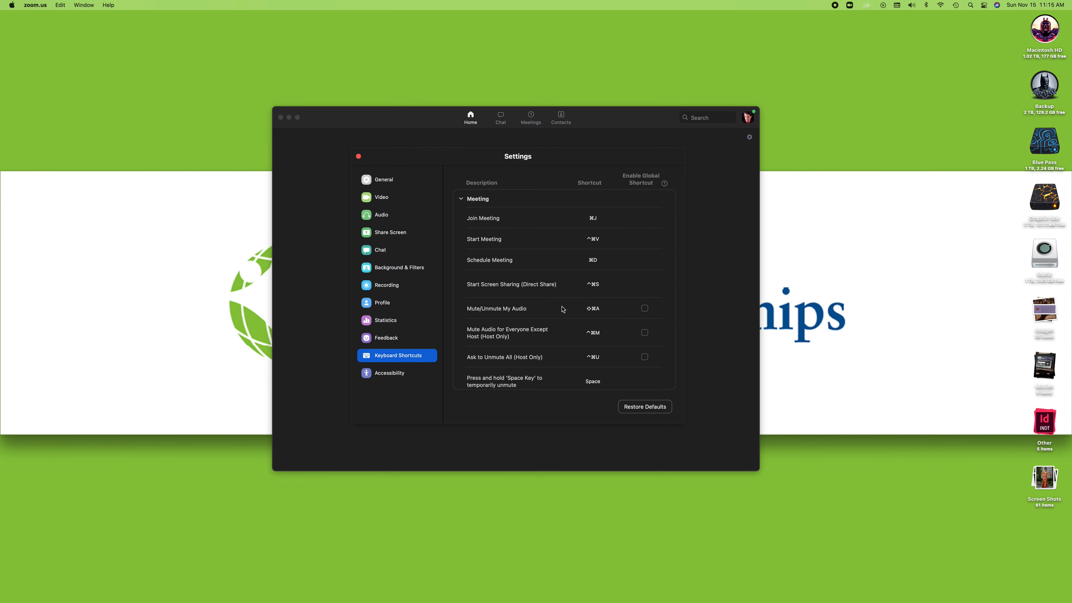
pyautogui.scroll(-3, 612, 283)
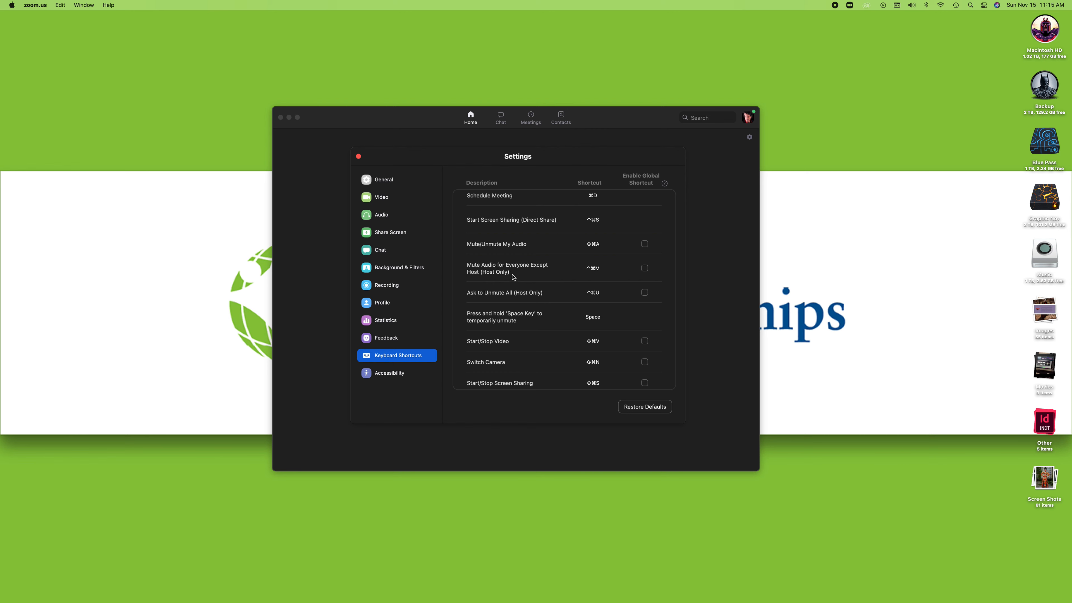
pyautogui.scroll(-4, 513, 277)
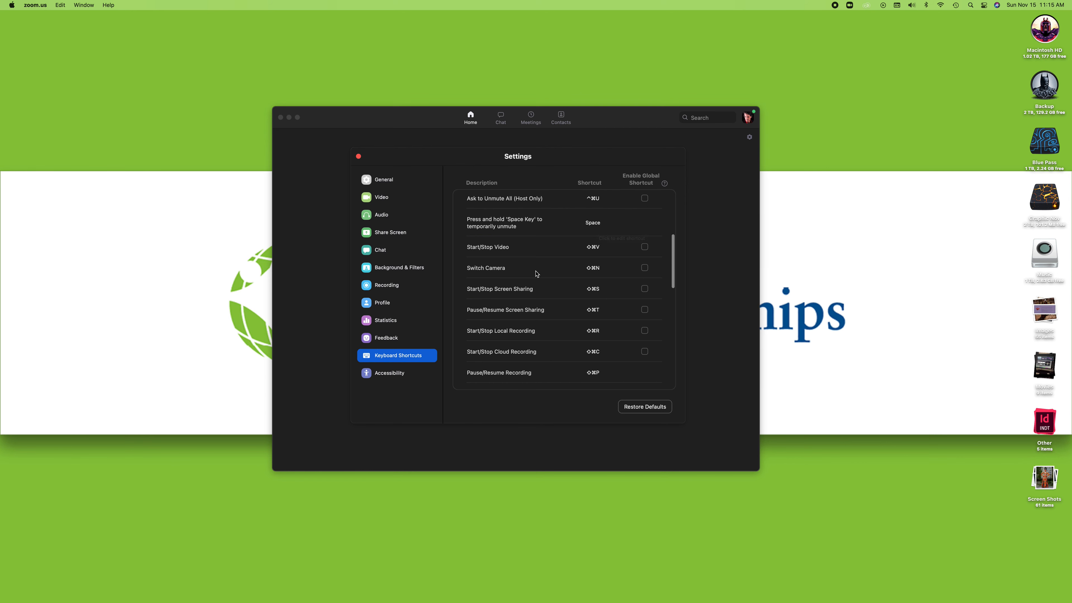
# Step: Set the closed captioning font size to 32 in the accessibility settings
pyautogui.click(397, 375)
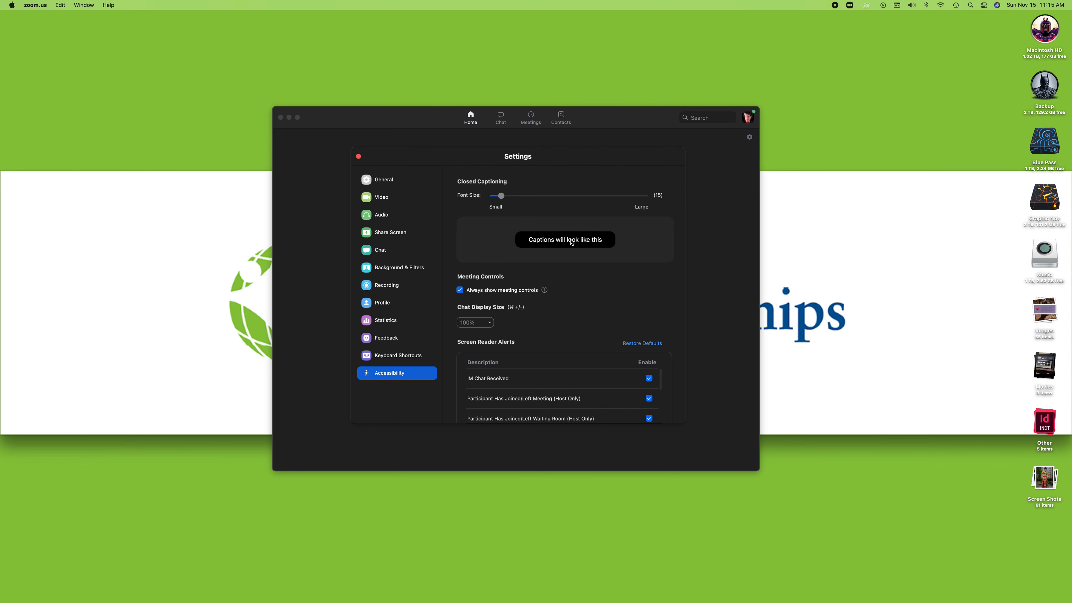
pyautogui.moveTo(499, 199); pyautogui.dragTo(648, 198)
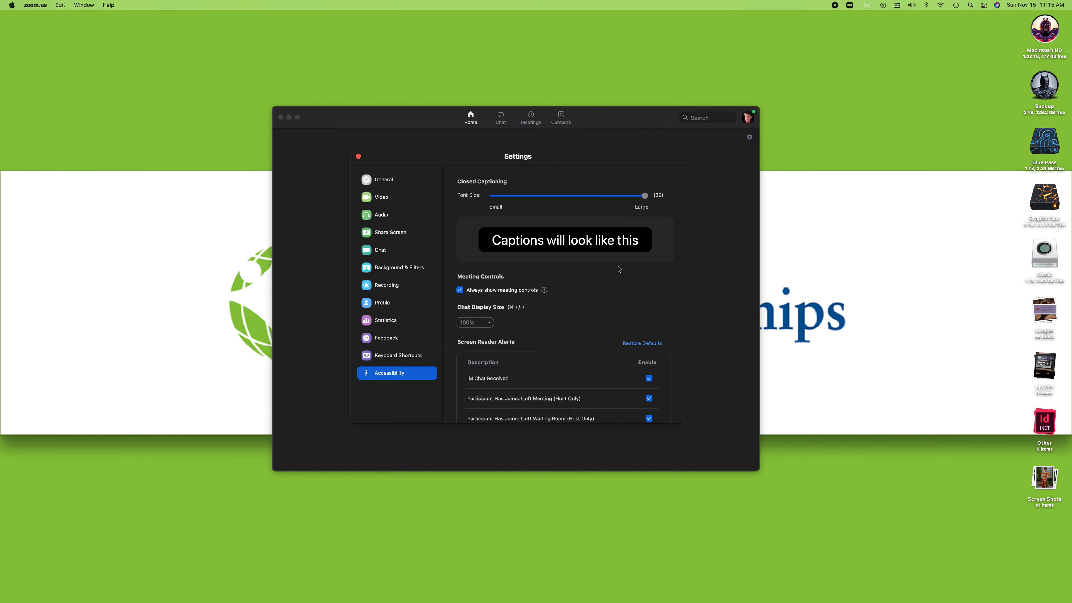
# Step: Look at the available chat display sizes without choosing one, and return to the general settings
pyautogui.scroll(-3, 620, 268)
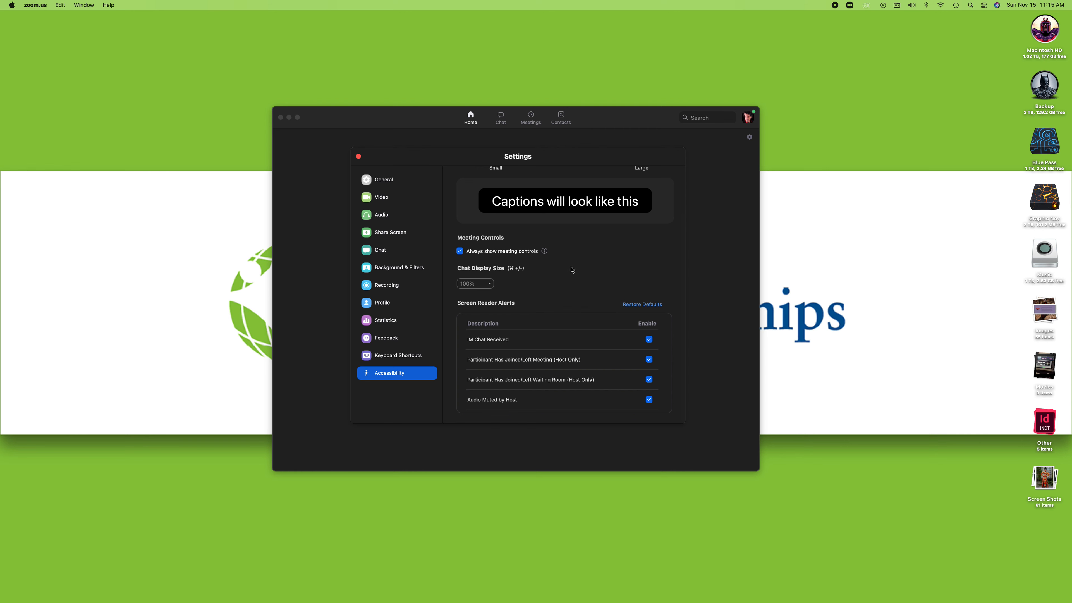
pyautogui.click(482, 283)
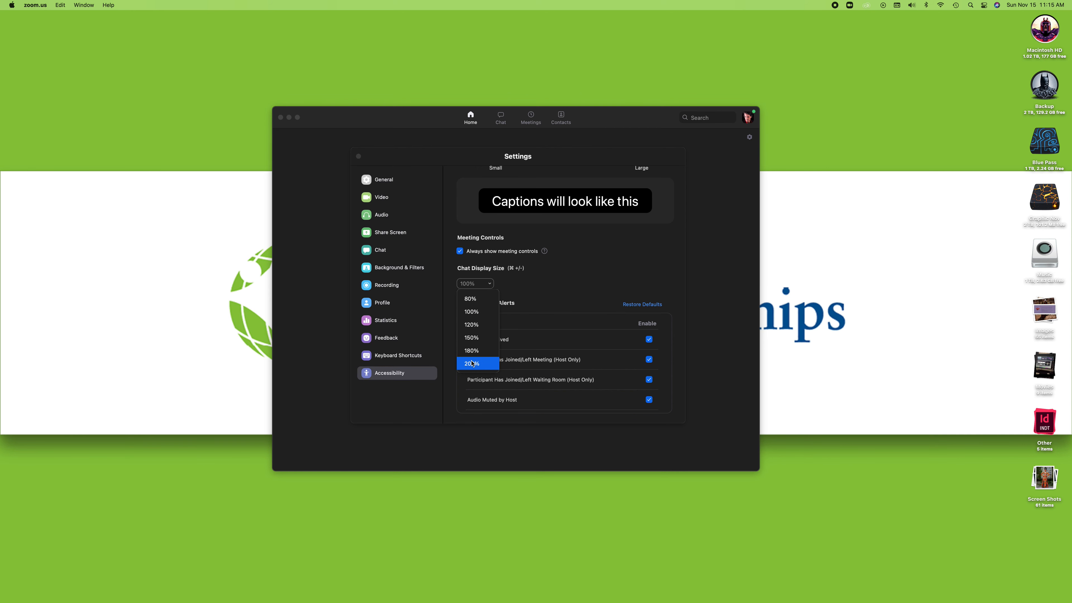
pyautogui.click(533, 286)
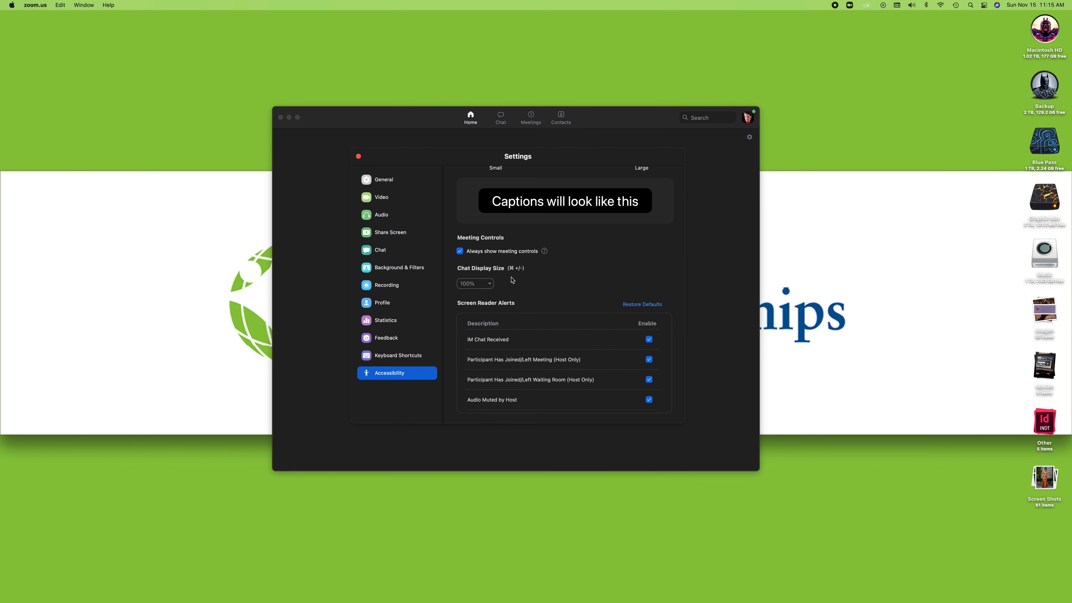
pyautogui.click(384, 180)
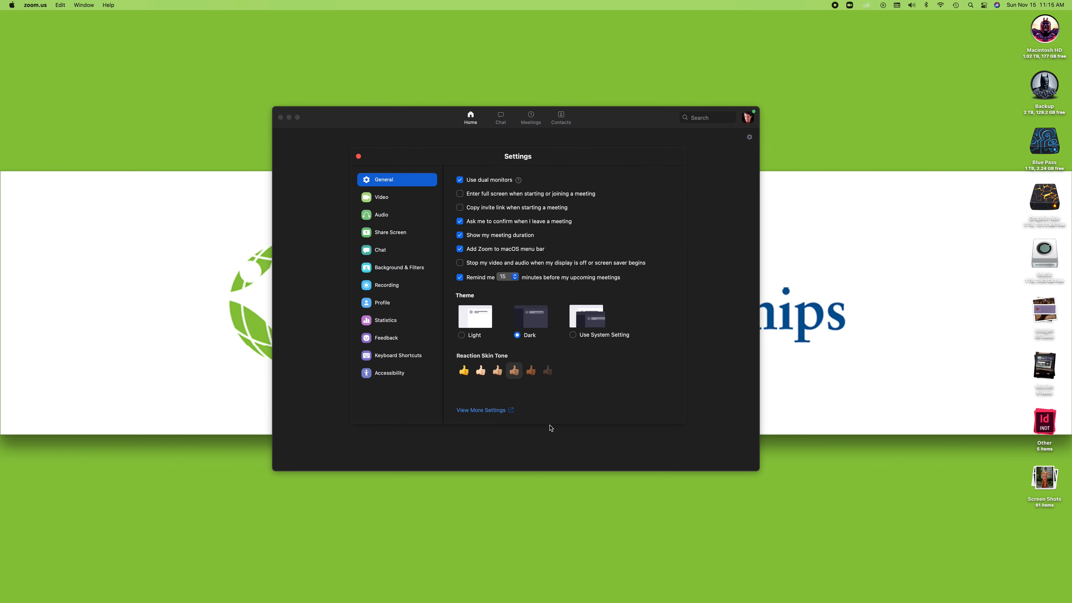